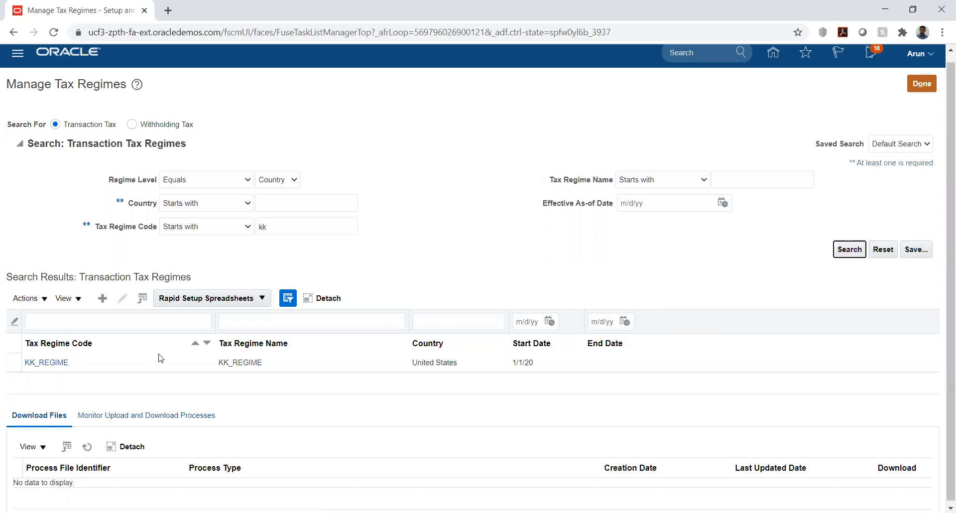
Step: Open the KK_REGIME tax regime for editing and check its country
click(40, 367)
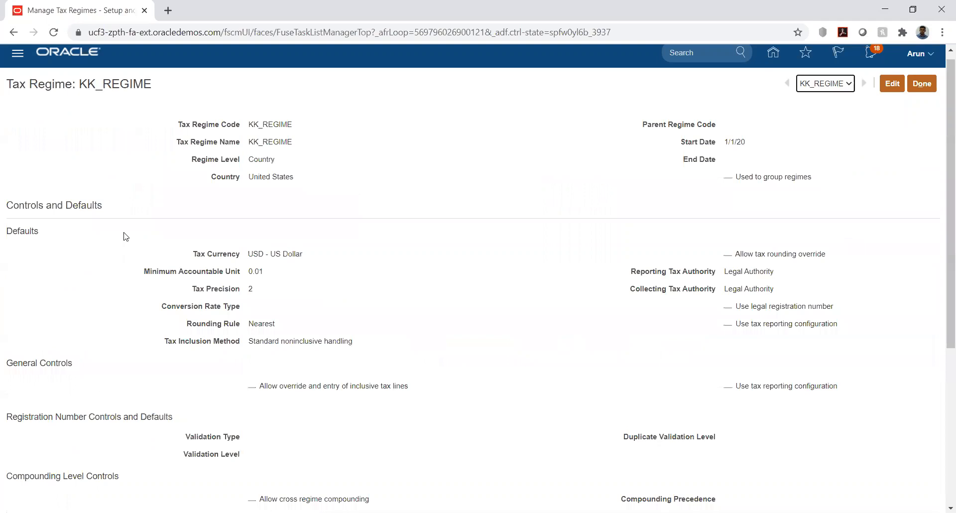
click(892, 83)
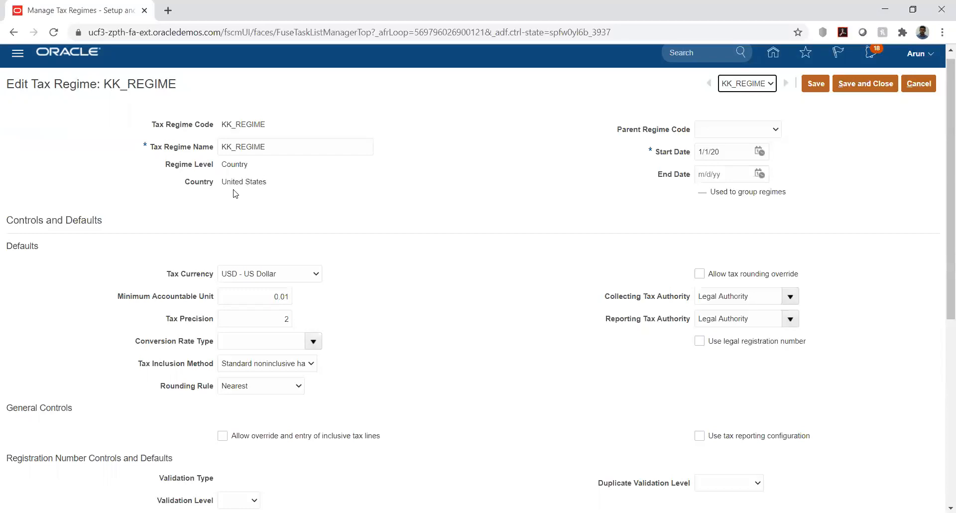
drag(224, 183, 378, 186)
click(382, 184)
Step: Review the available options for the regime's conversion rate type, rounding rule and tax inclusion method
scroll(575, 200, down, 1)
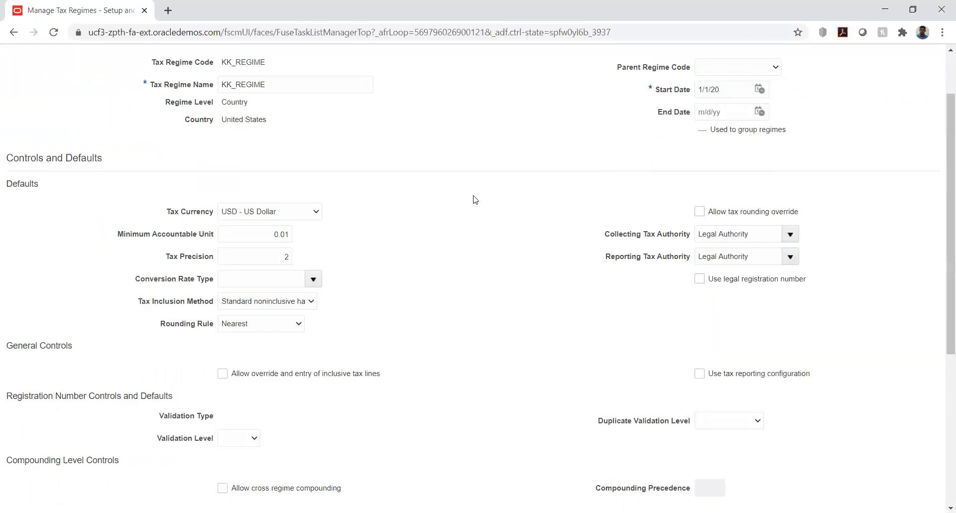
scroll(379, 194, down, 1)
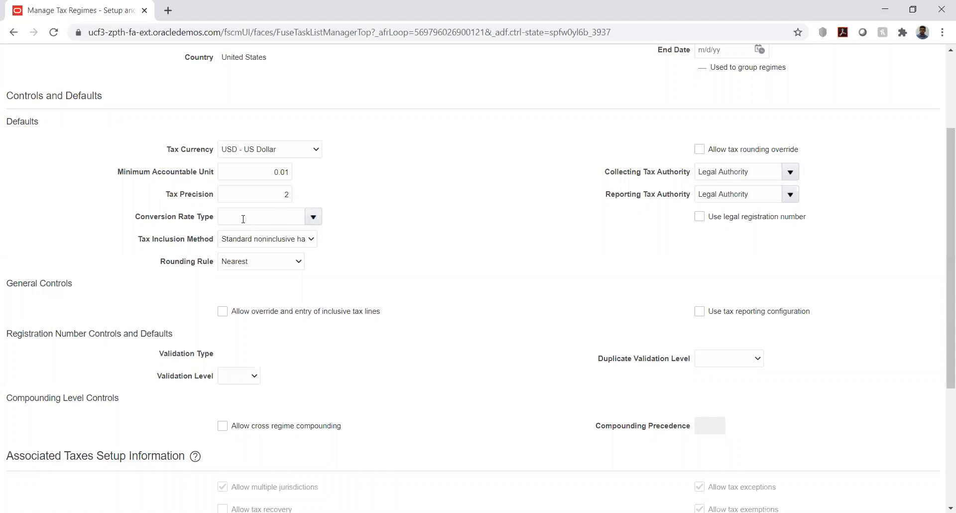
click(313, 217)
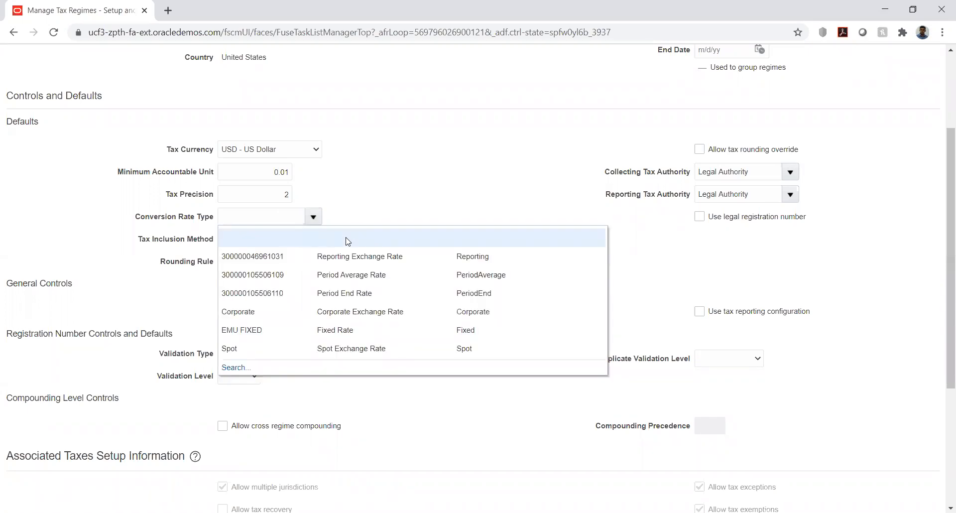
click(378, 201)
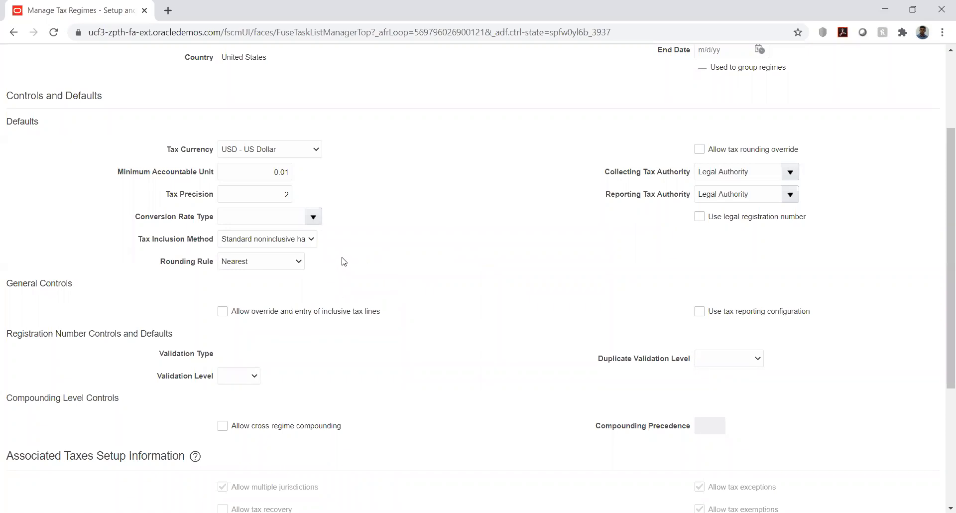
click(256, 263)
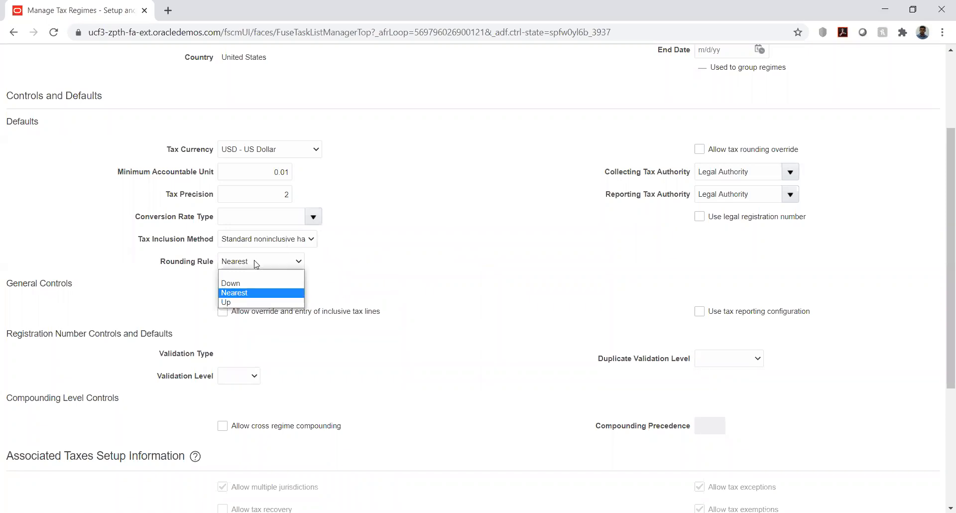
click(360, 256)
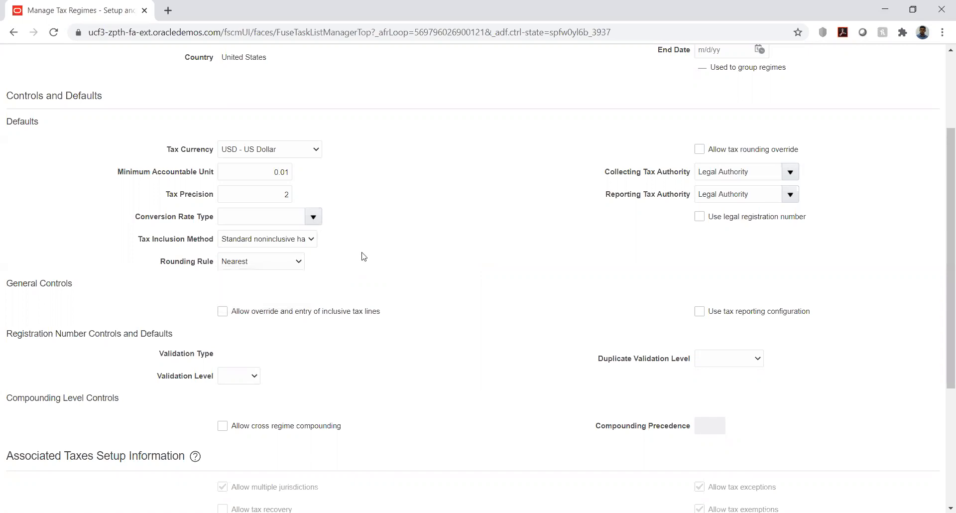
click(310, 245)
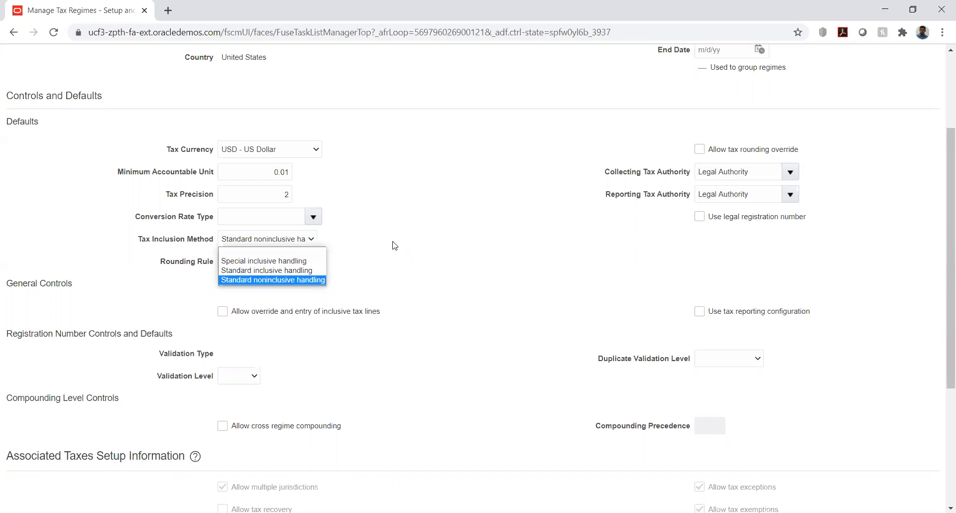
click(367, 259)
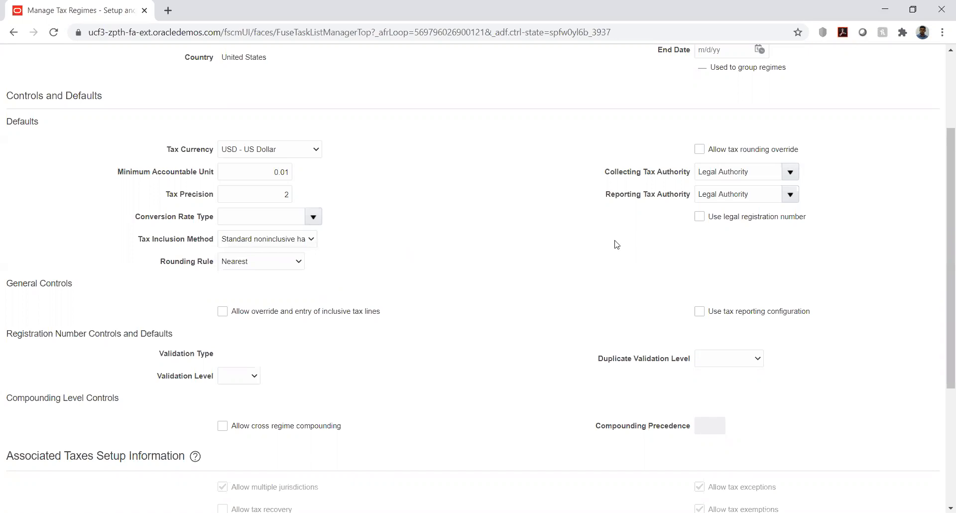
Step: Examine the collecting and reporting tax authority defaults of the regime
drag(606, 171, 692, 178)
click(613, 225)
drag(605, 173, 694, 175)
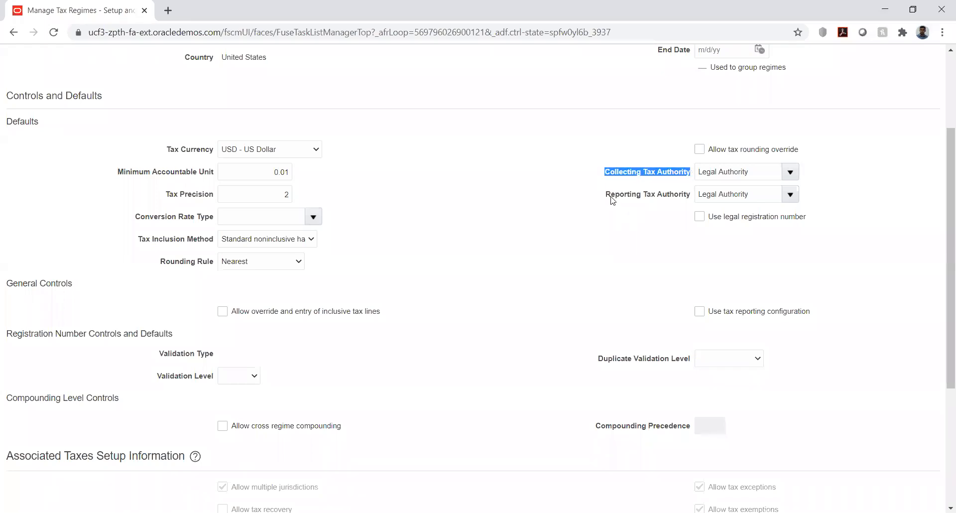
drag(605, 194, 691, 196)
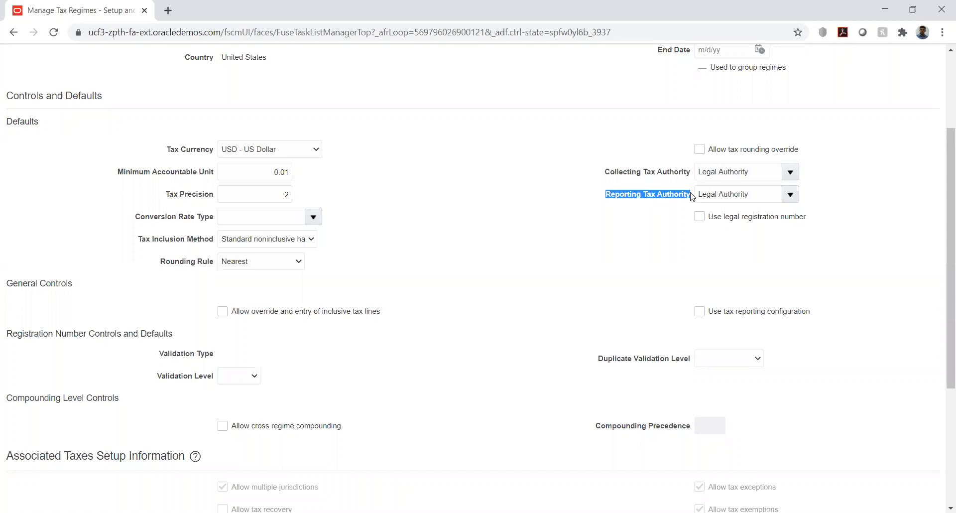
click(667, 259)
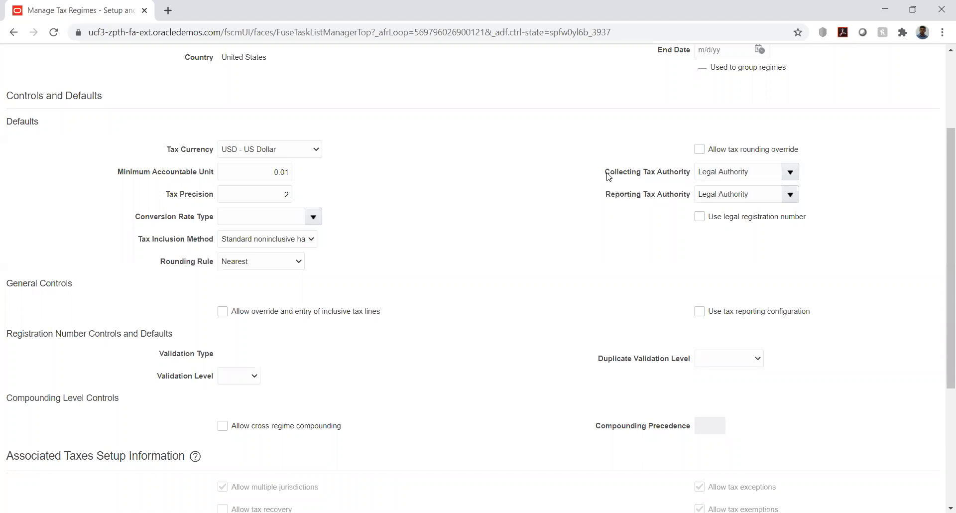
drag(606, 172, 647, 172)
click(503, 227)
Step: Examine the registration number controls, including the party choices for the duplicate validation level
scroll(418, 192, down, 3)
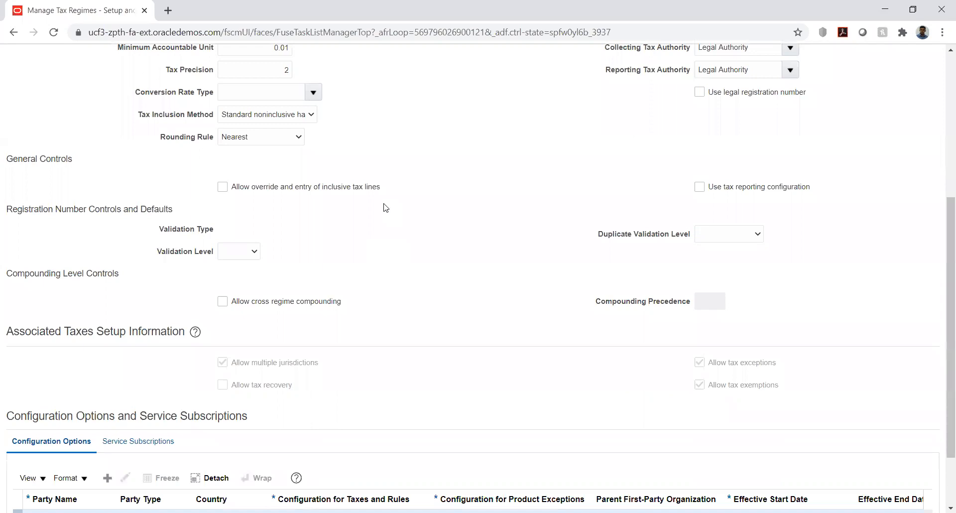
scroll(386, 208, down, 1)
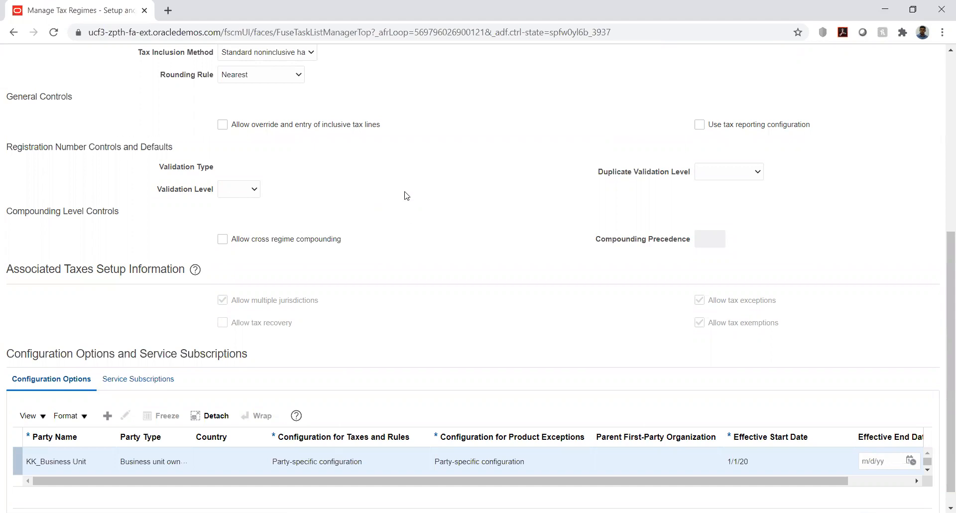
click(734, 173)
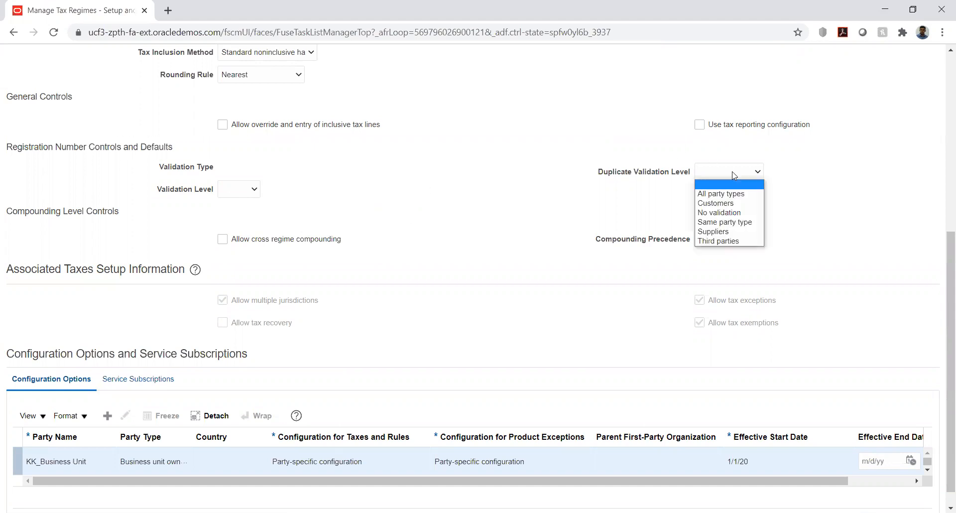
click(853, 179)
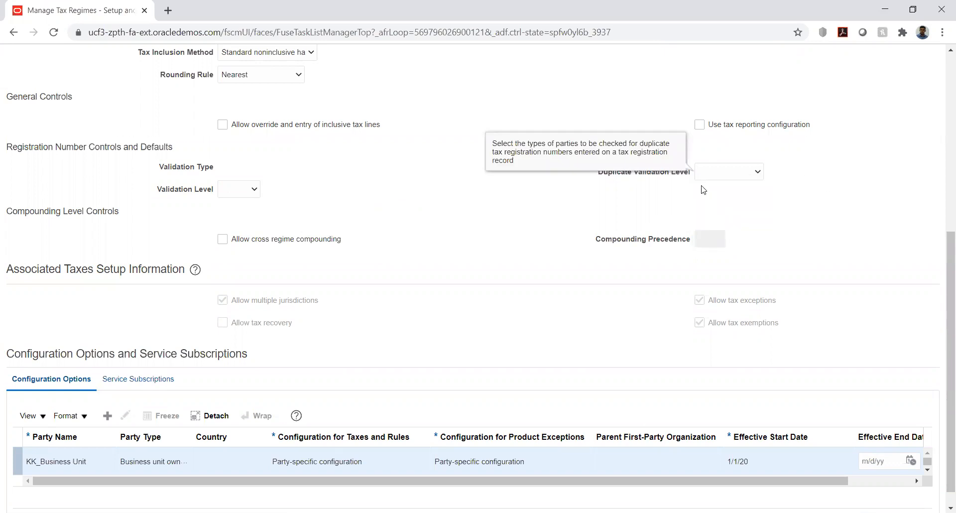
click(723, 179)
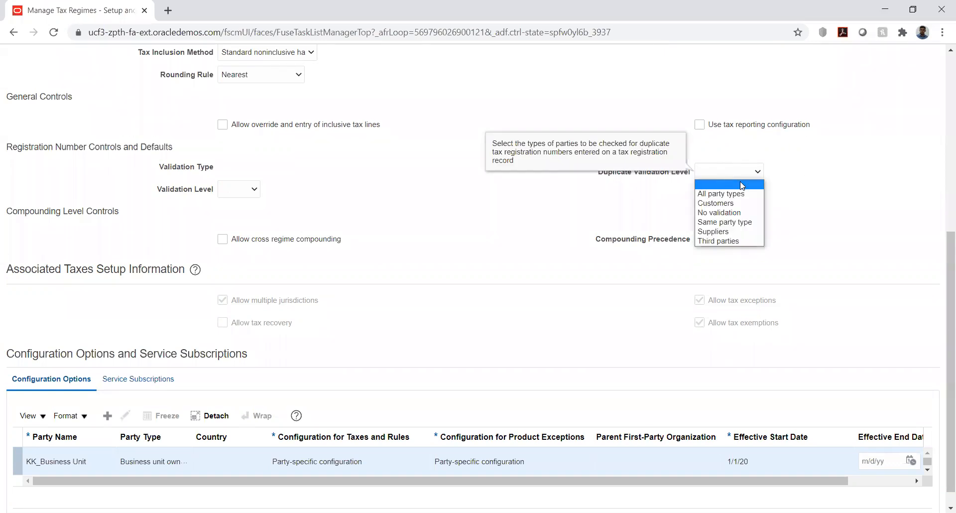
click(845, 174)
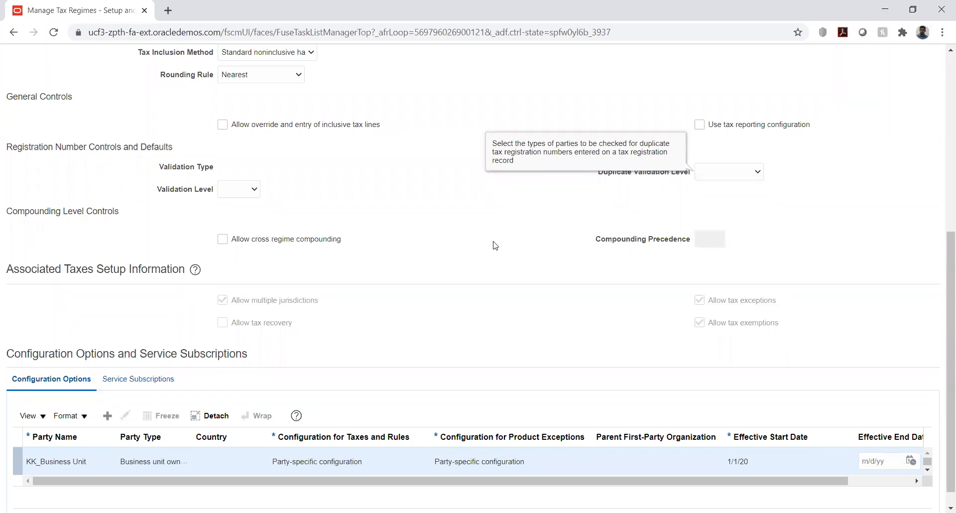
scroll(325, 288, down, 1)
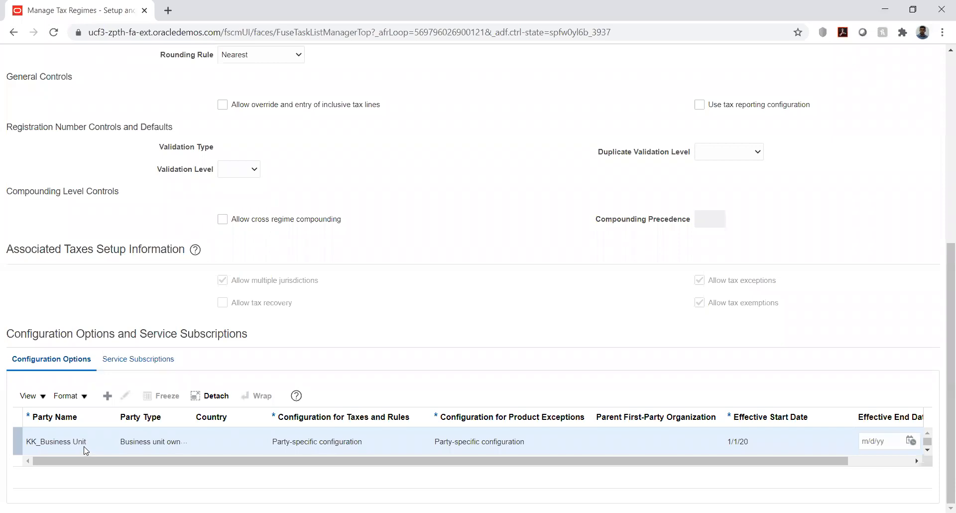
Step: Add a blank row to the configuration options and view the parties available for it
click(107, 396)
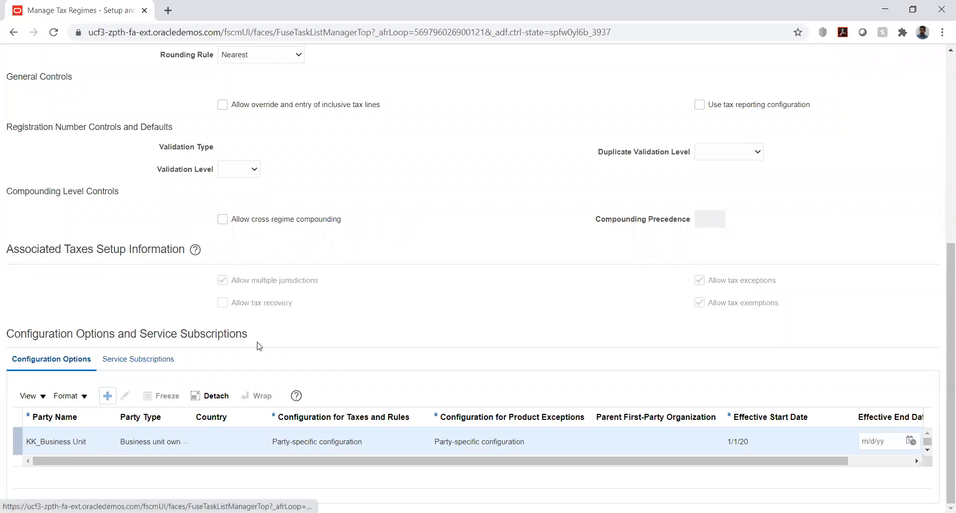
click(107, 396)
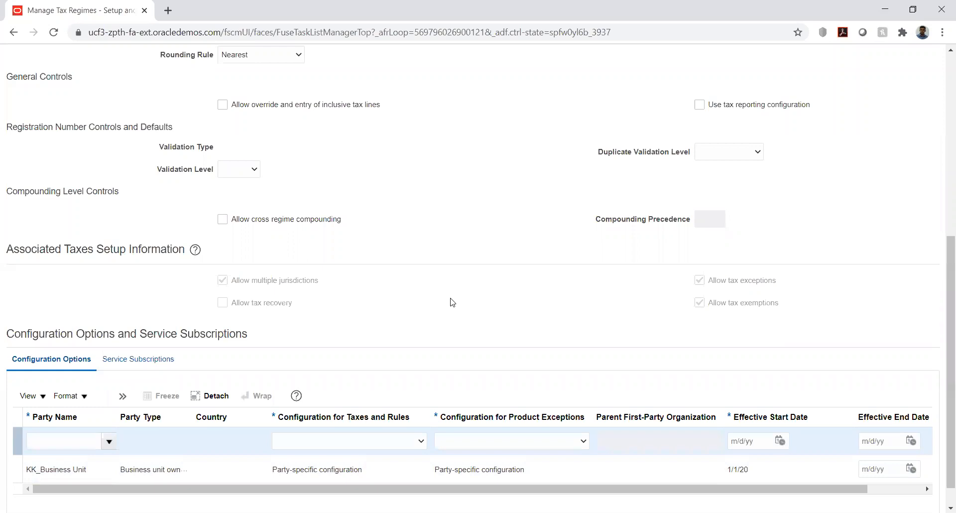
click(109, 442)
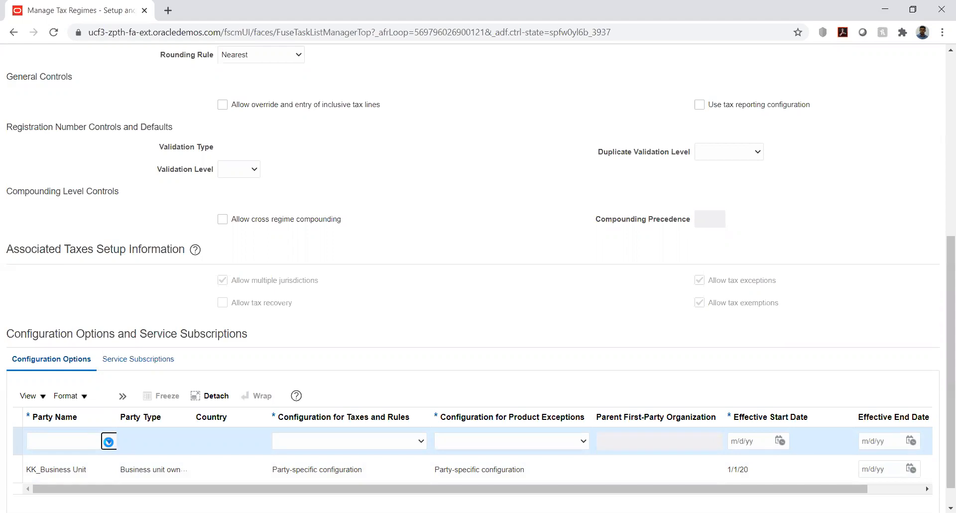
click(109, 442)
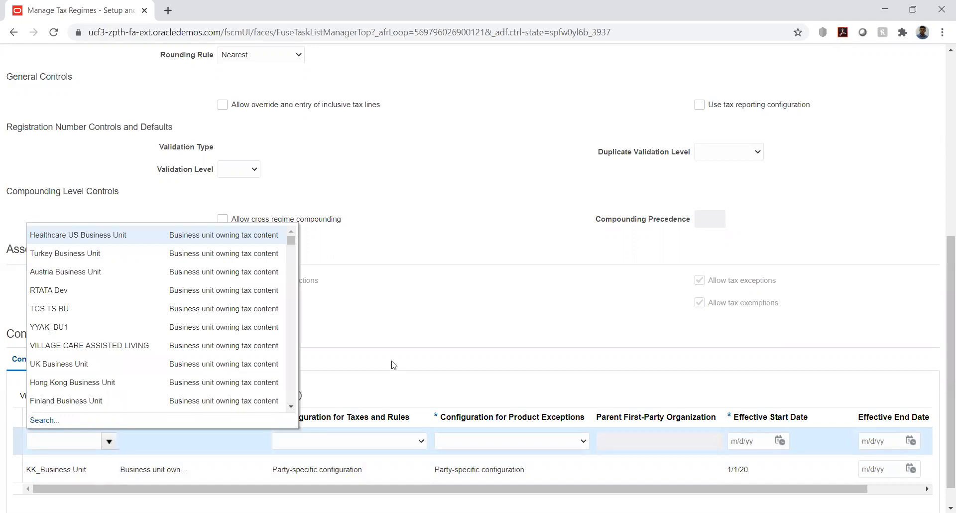
click(341, 353)
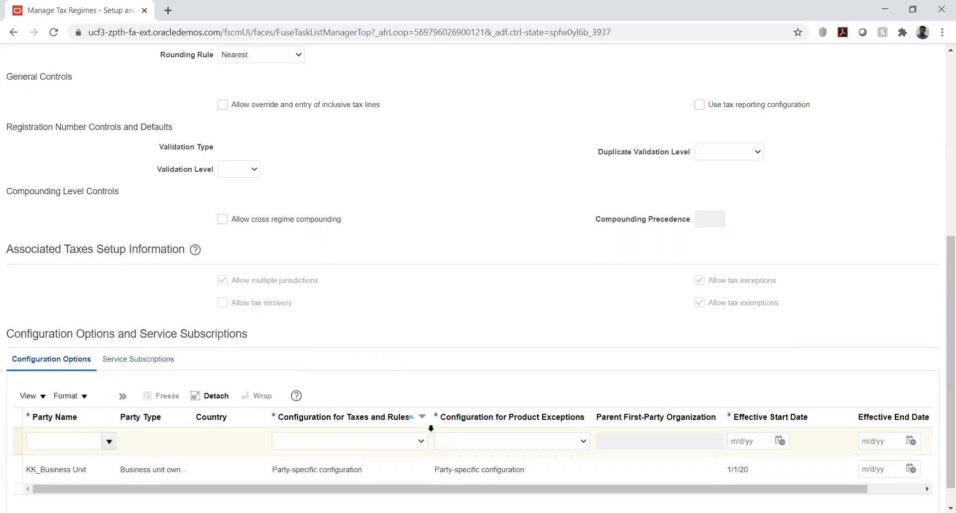
Step: Review the new row's configuration choices for taxes and rules and for product exceptions, and discard the row
click(415, 443)
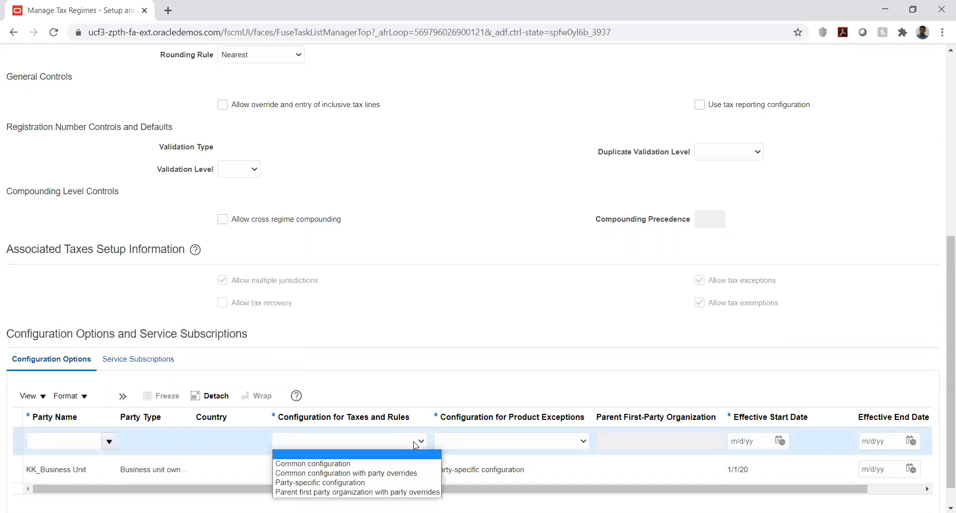
click(492, 440)
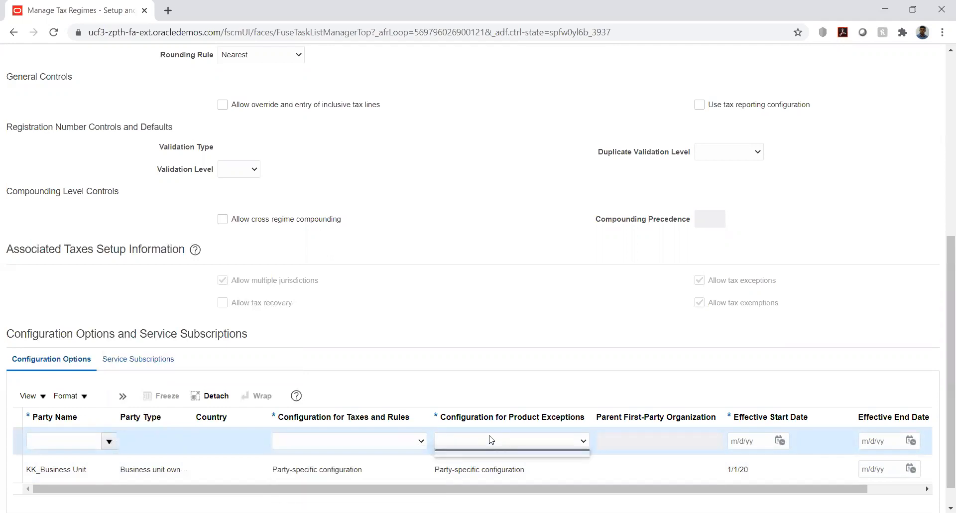
click(387, 441)
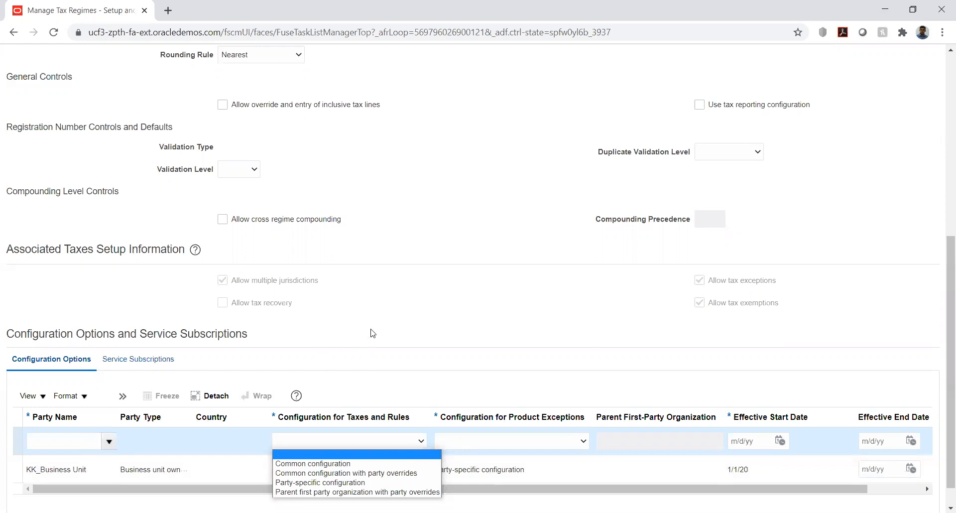
click(458, 347)
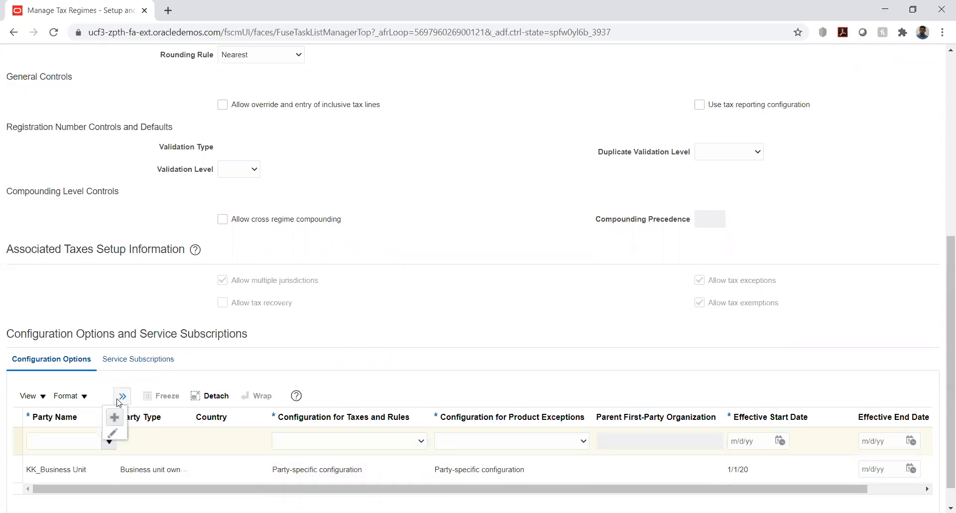
click(109, 442)
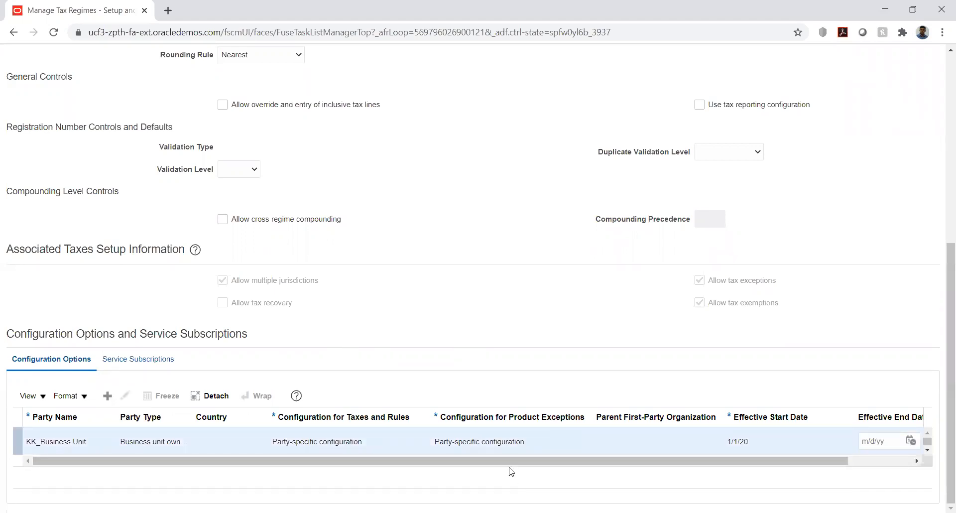
Step: Check the remaining columns of the business unit's configuration option, and save and close the tax regime
scroll(563, 461, right, 1)
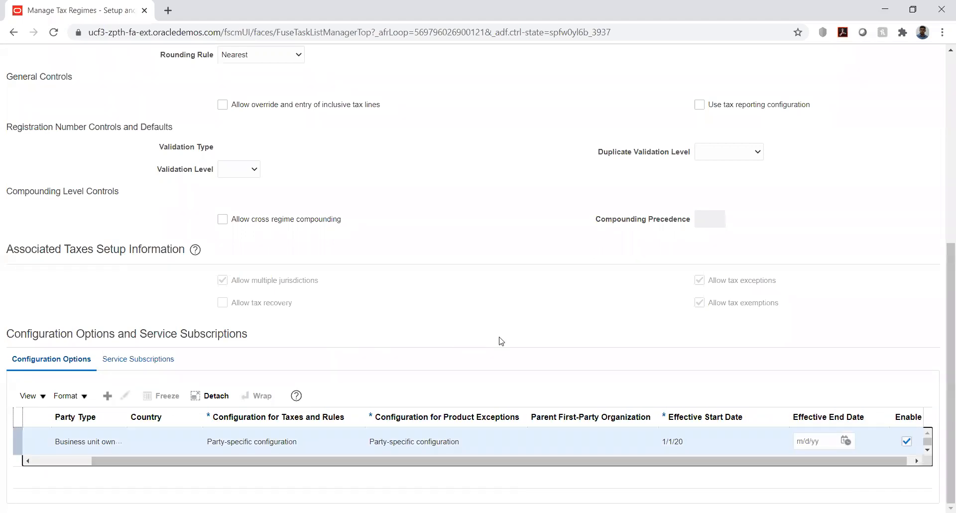
scroll(583, 228, up, 1)
scroll(612, 222, up, 6)
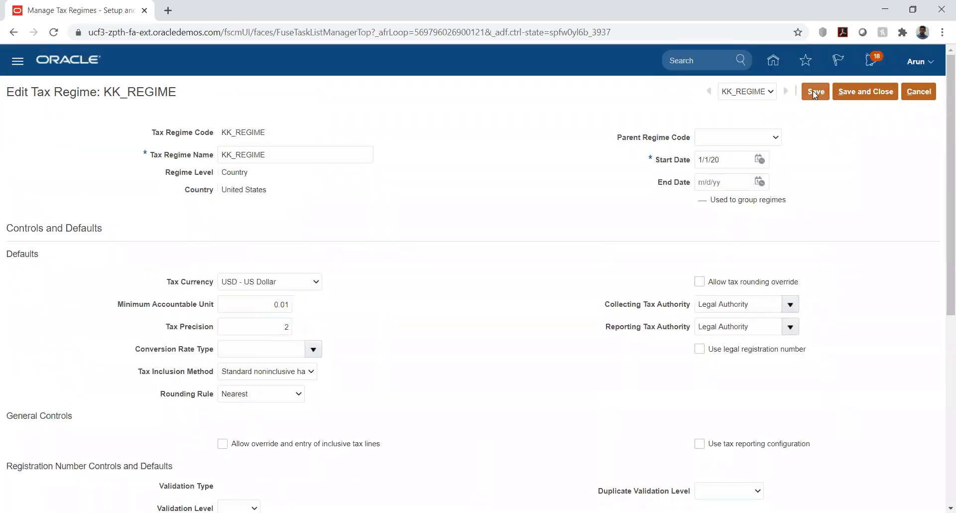
click(817, 91)
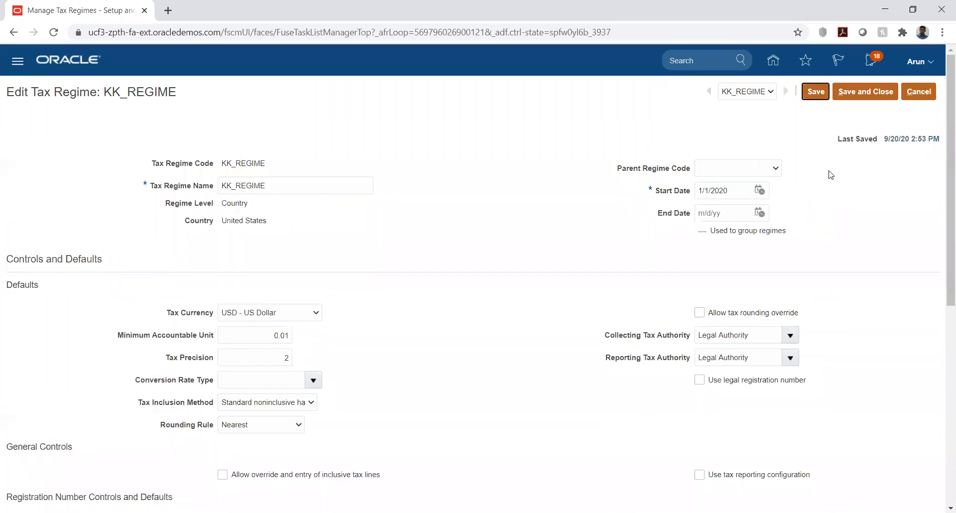
click(854, 91)
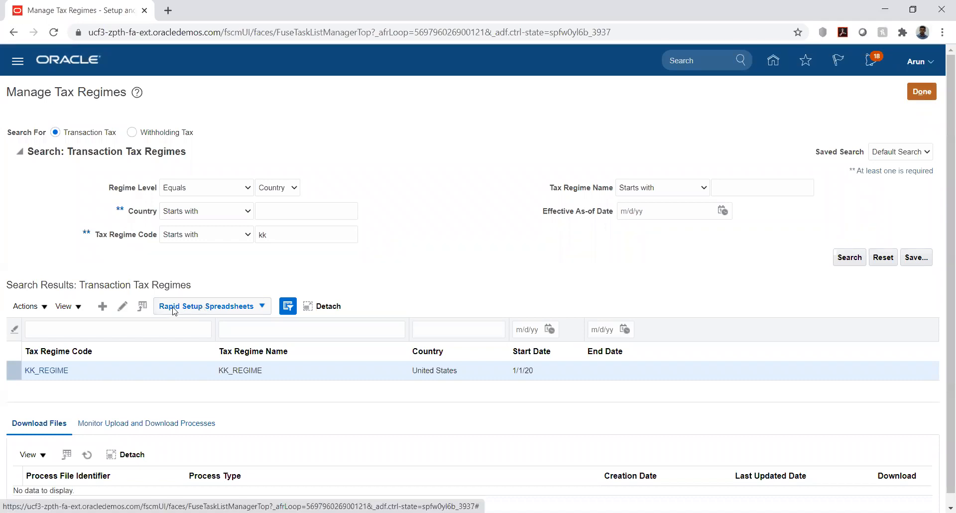
Step: Download the tax configuration workbook for rapid setup, open the file, and review the other rapid setup spreadsheet options
click(261, 307)
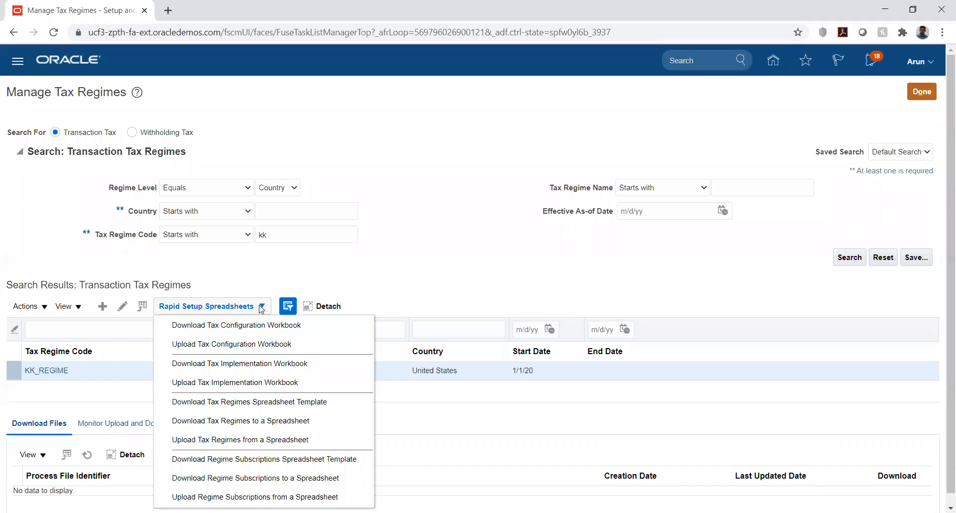
click(243, 325)
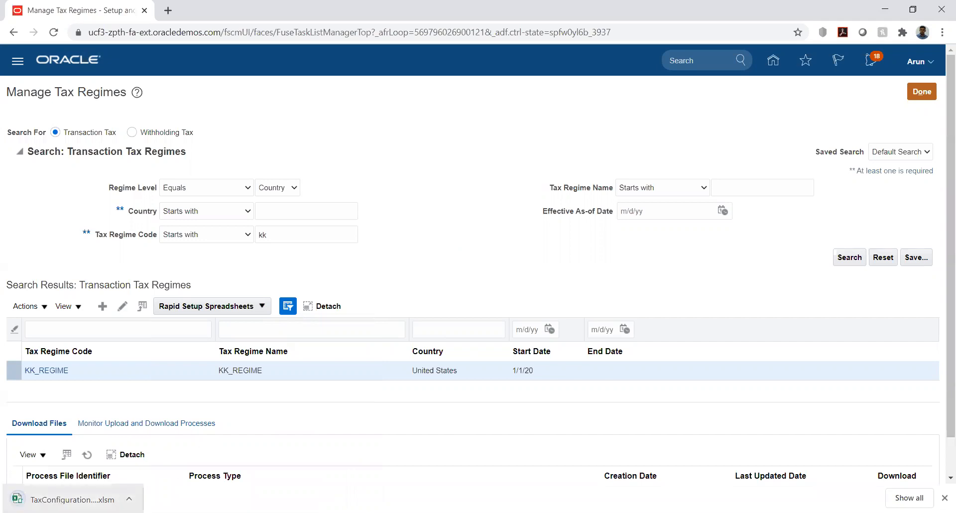
click(85, 497)
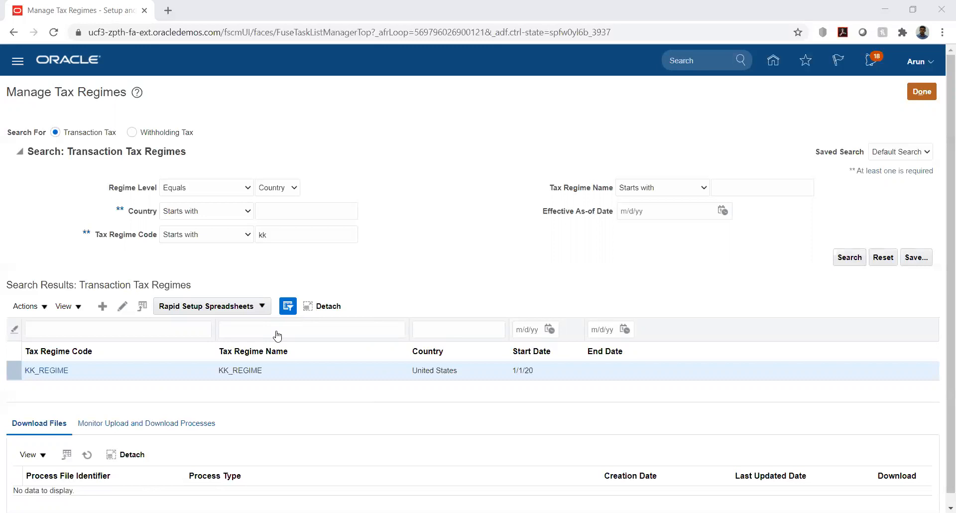
click(262, 306)
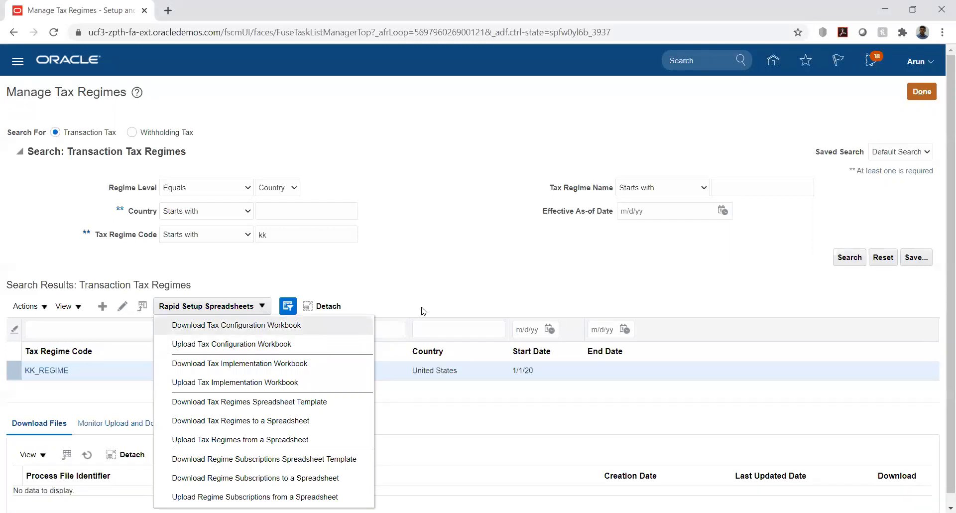
click(449, 281)
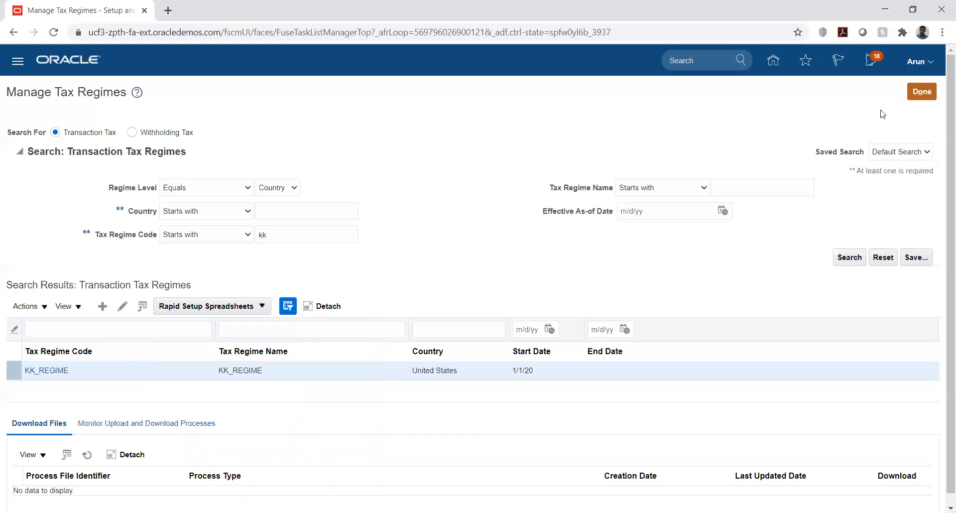
Step: Return to the implementation project, search the Manage Taxes task for the KK_REGIME taxes, and open KK_TAX for editing
click(915, 91)
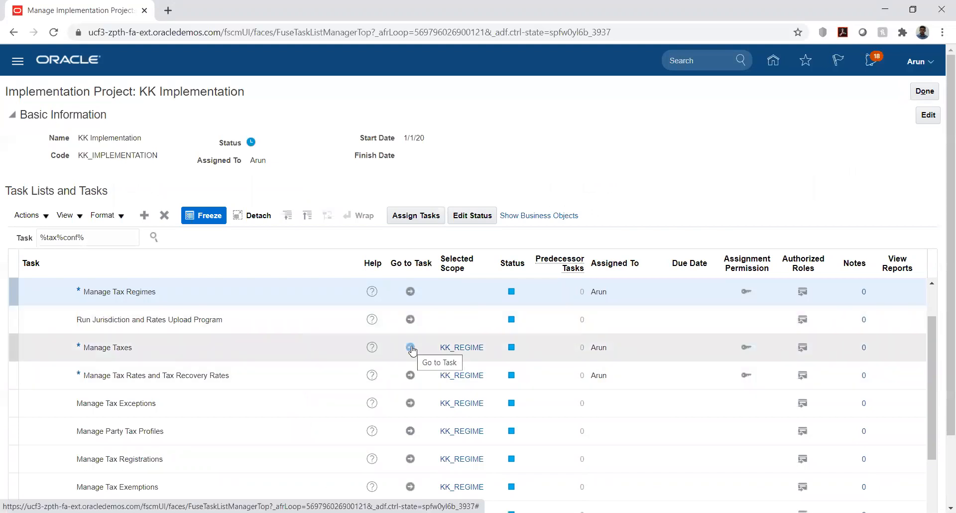
click(410, 348)
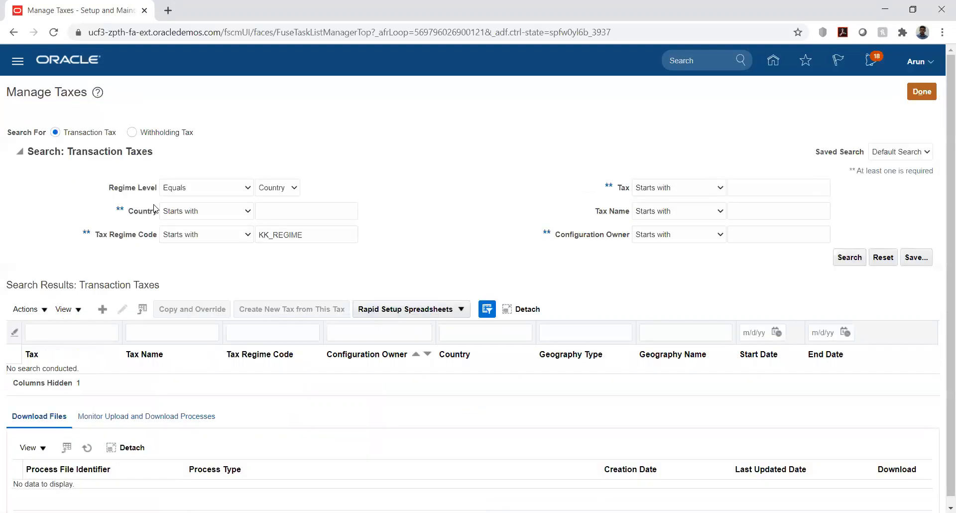
click(852, 257)
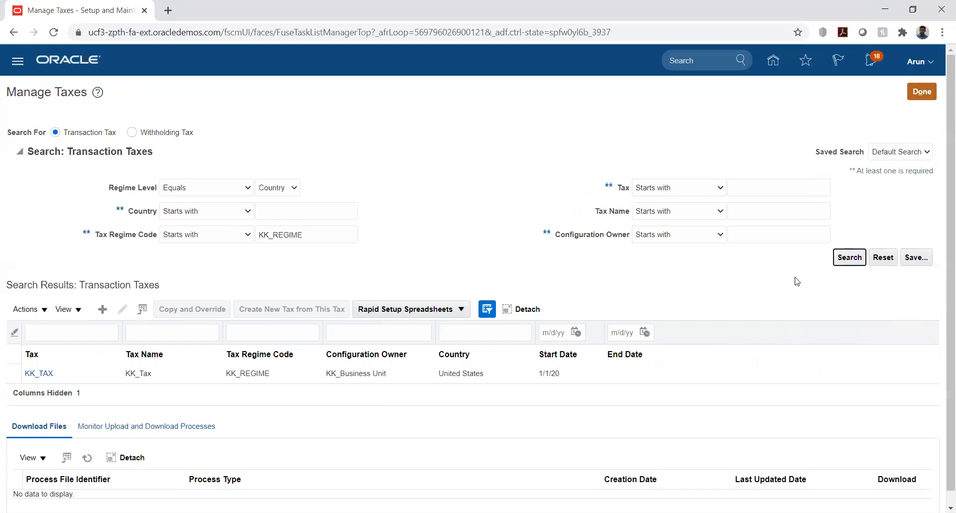
click(33, 373)
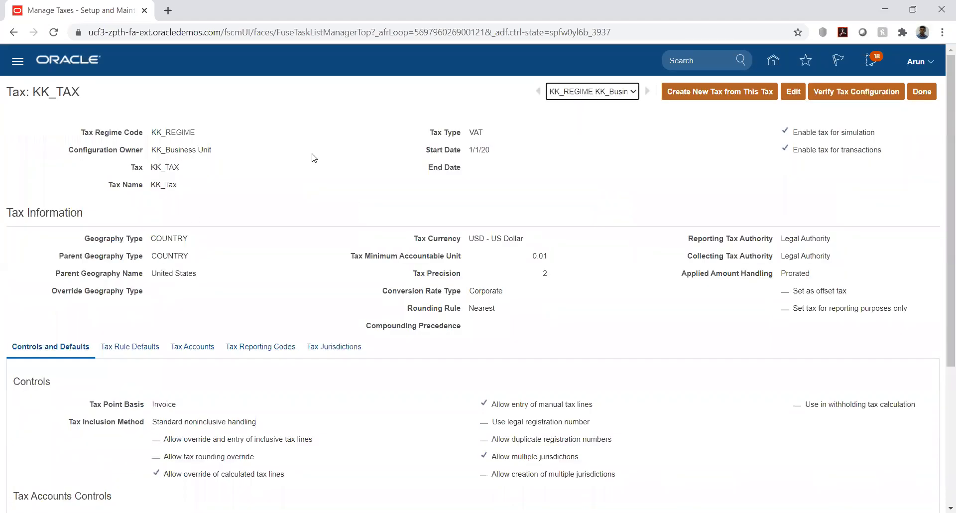
click(797, 93)
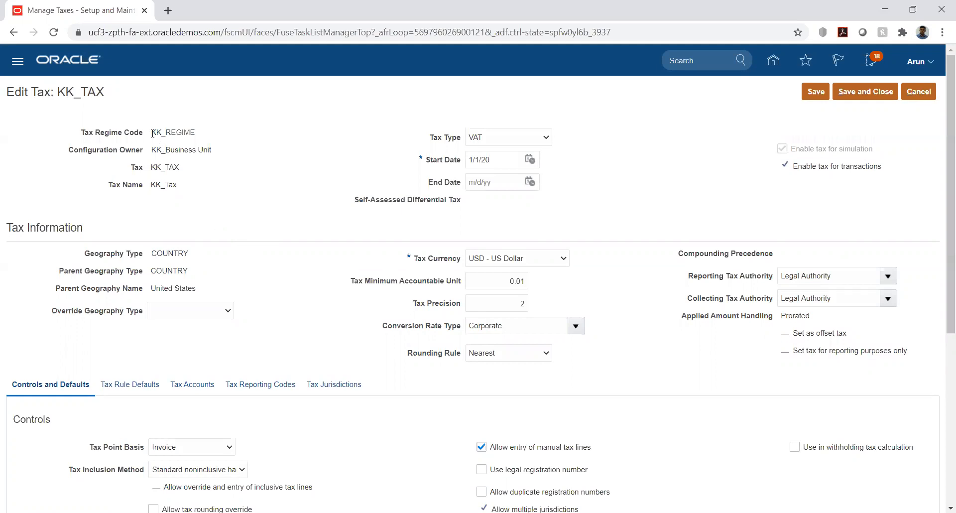
Step: Examine the tax's regime code, configuration owner, tax code, tax type, dates and enablement options
drag(152, 133, 197, 134)
click(258, 147)
drag(152, 150, 216, 150)
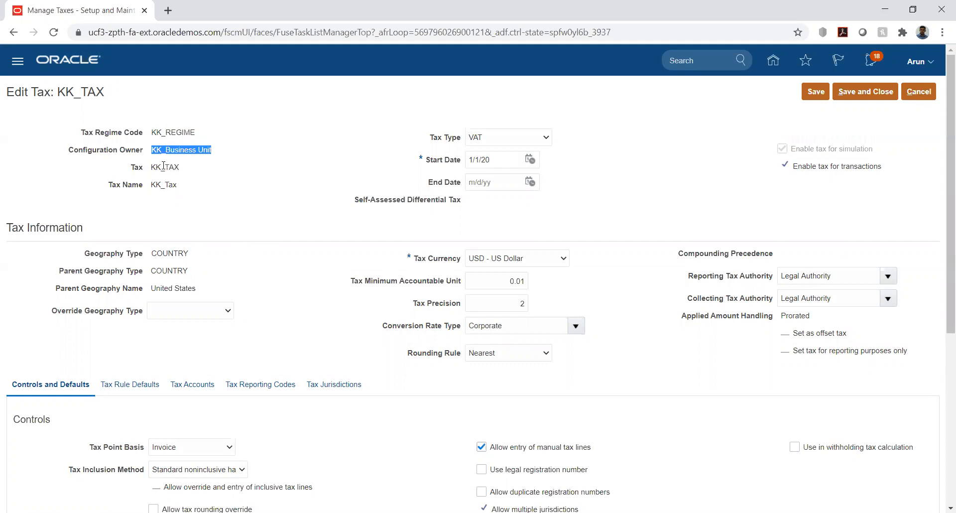
drag(156, 167, 194, 172)
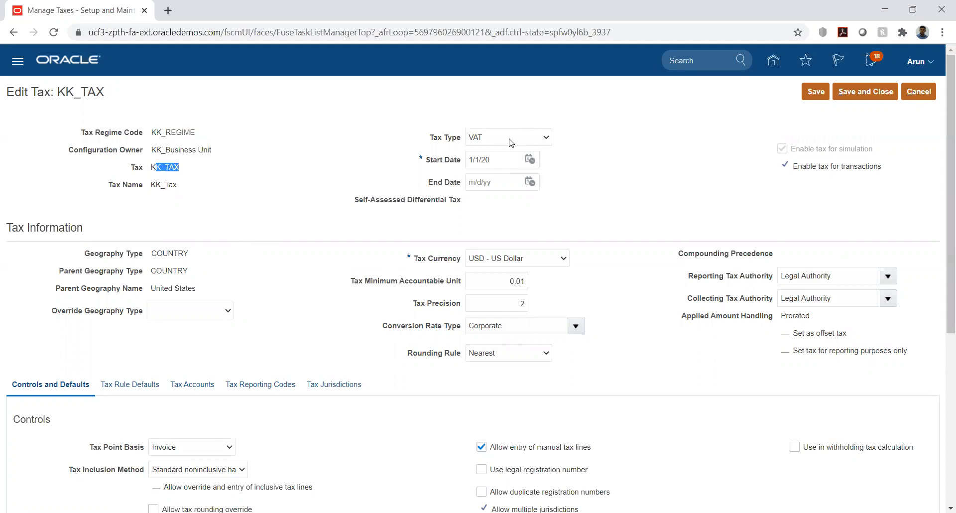
click(341, 181)
scroll(341, 181, down, 1)
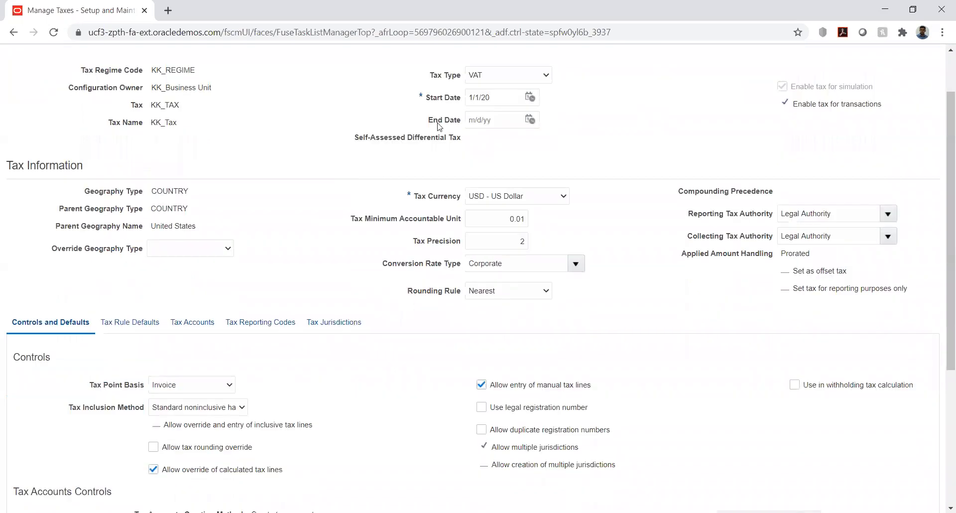
scroll(682, 163, up, 1)
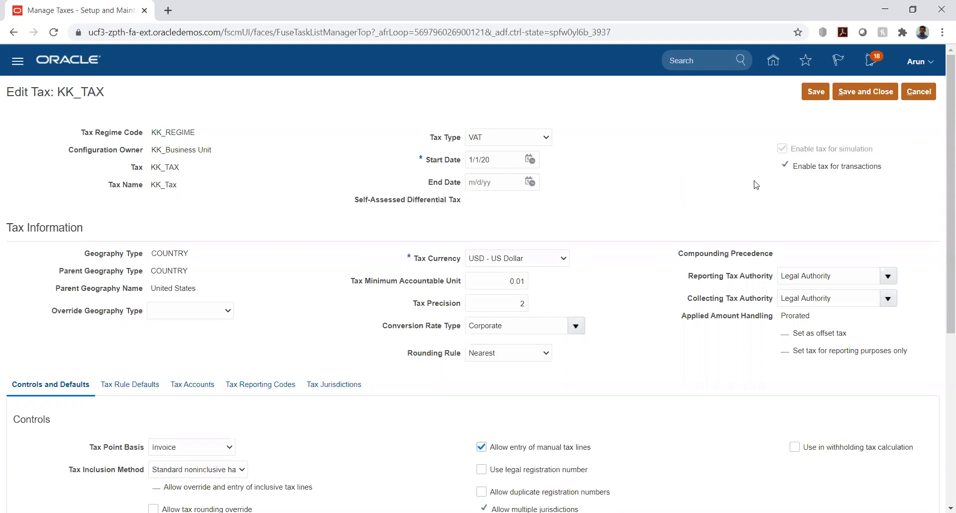
Step: Examine the tax's direct rule defaults, especially the tax applicability, alongside the general tax information
scroll(601, 238, down, 3)
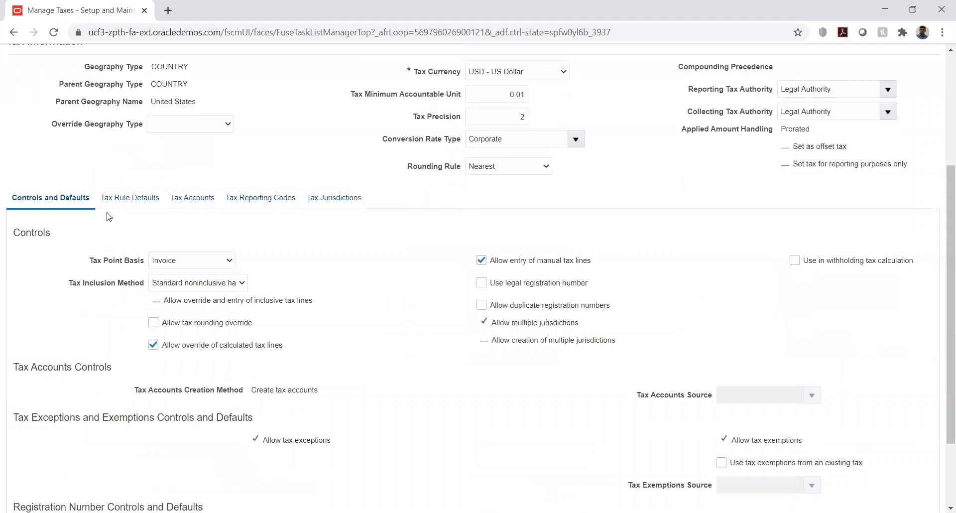
click(135, 198)
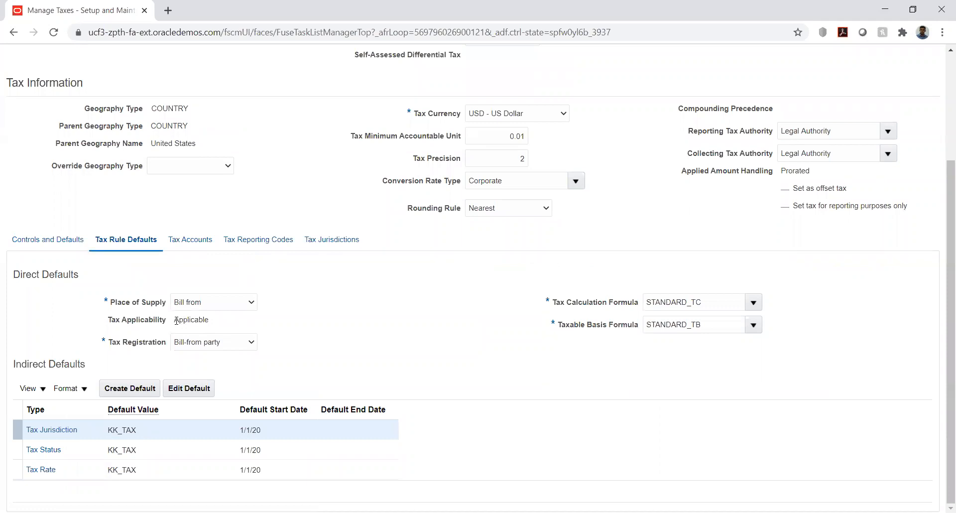
double_click(177, 321)
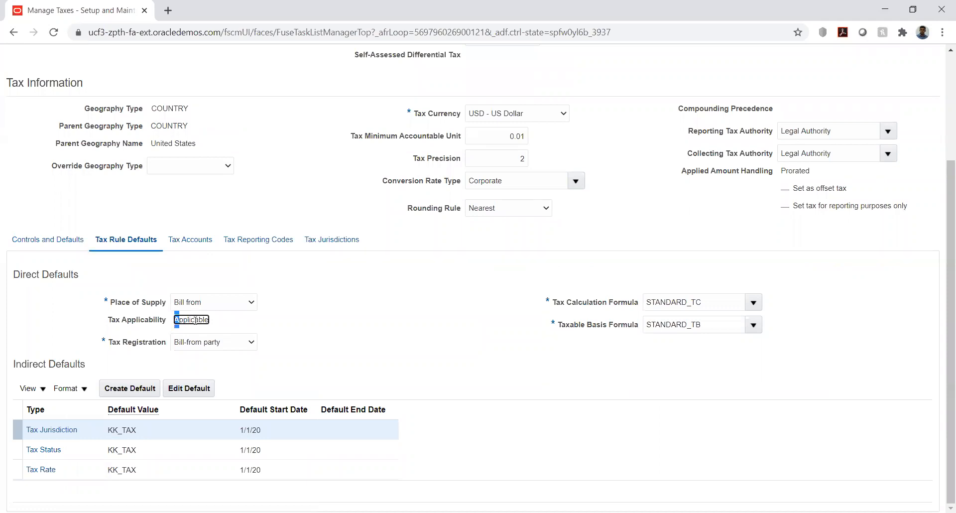
click(224, 320)
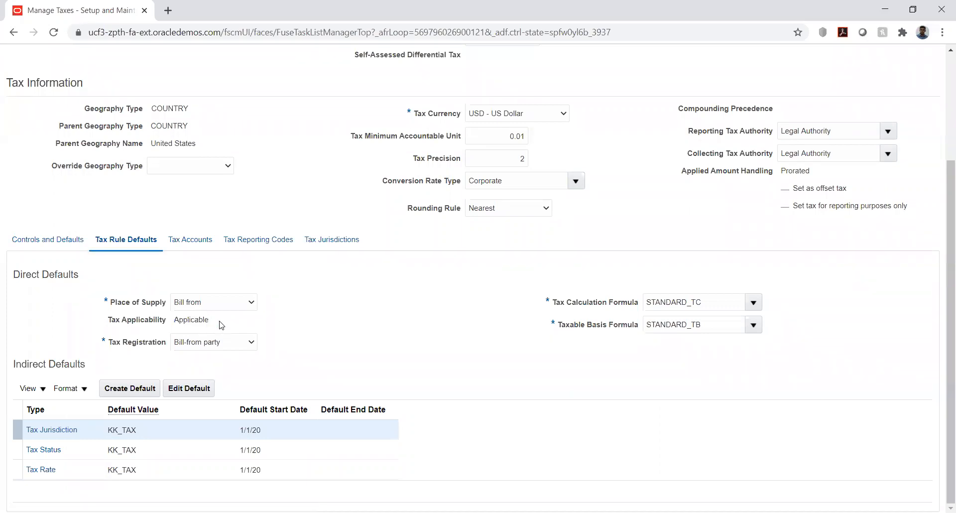
double_click(176, 321)
click(219, 323)
scroll(702, 172, up, 1)
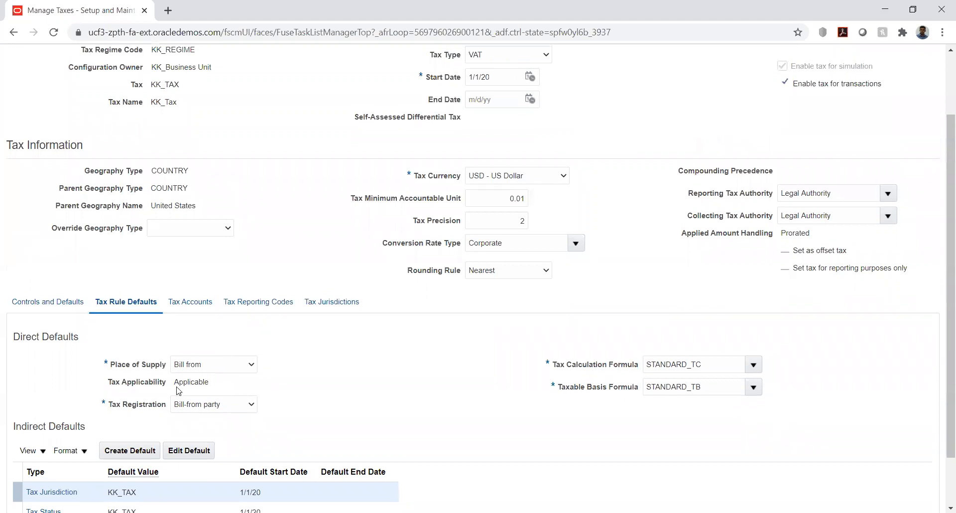
drag(176, 382, 224, 383)
scroll(455, 380, up, 3)
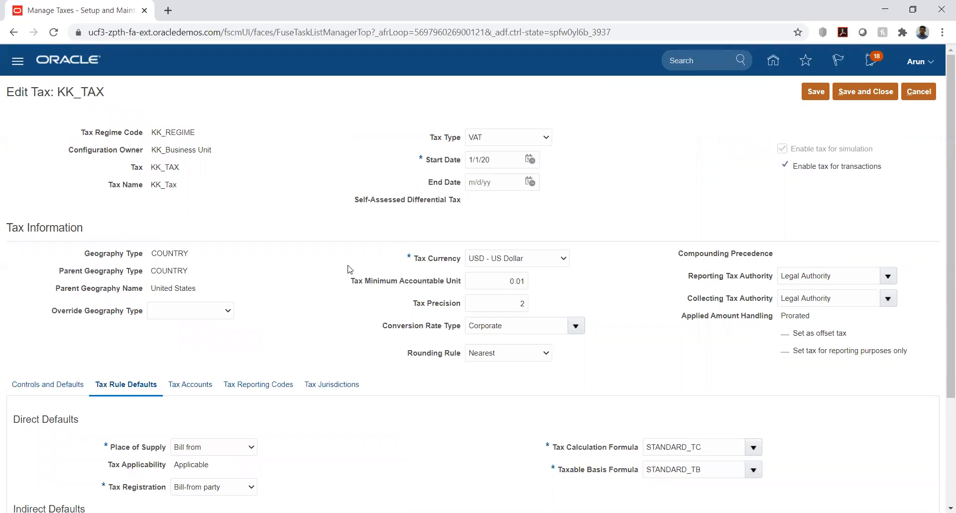
scroll(329, 275, down, 1)
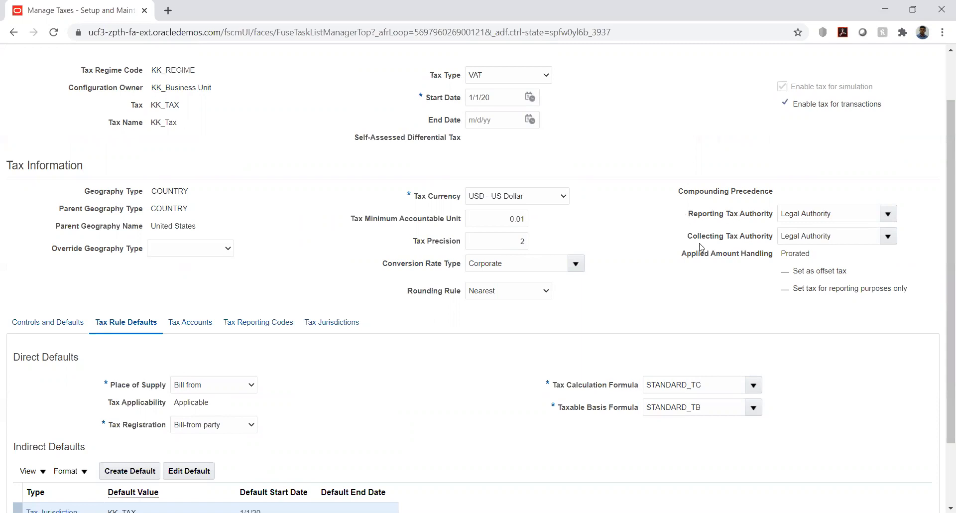
scroll(611, 284, down, 1)
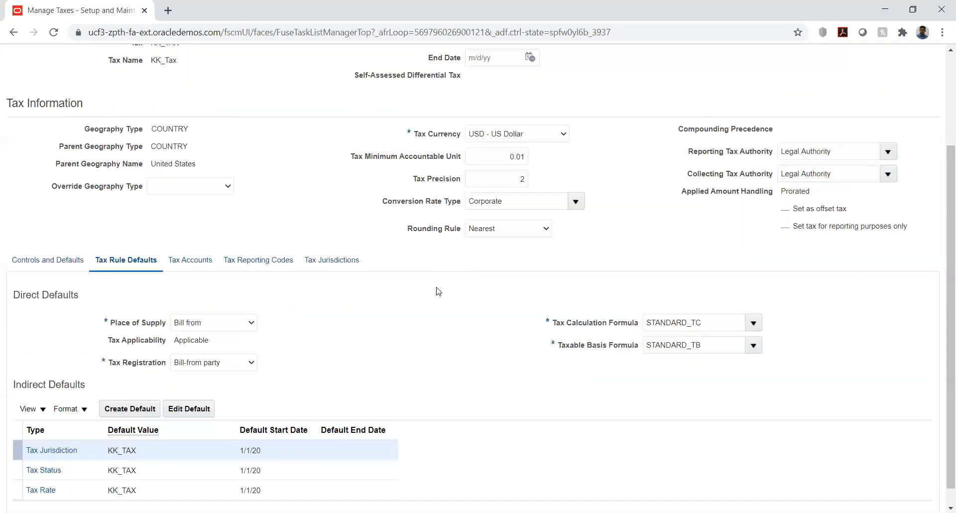
Step: View the default tax jurisdiction without changing it, and check the jurisdiction defined for the tax
scroll(333, 332, down, 1)
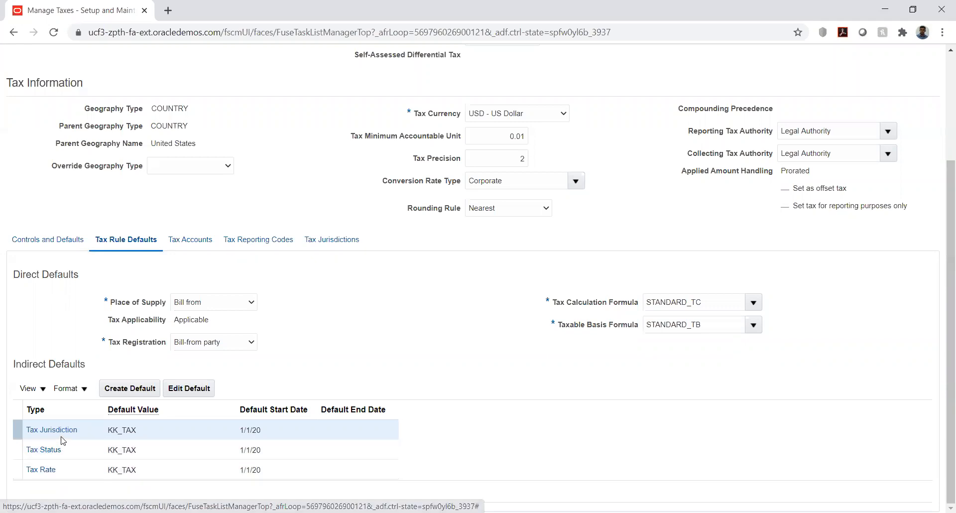
click(174, 390)
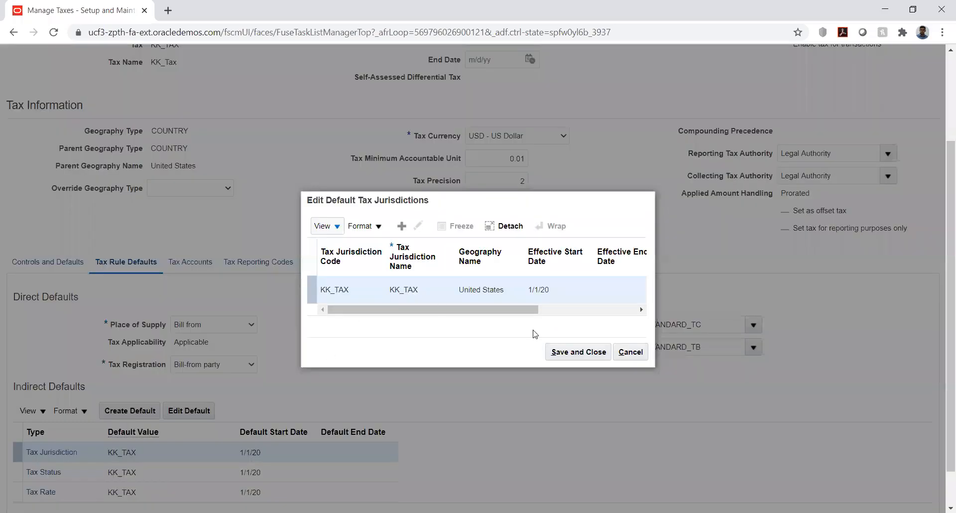
click(630, 352)
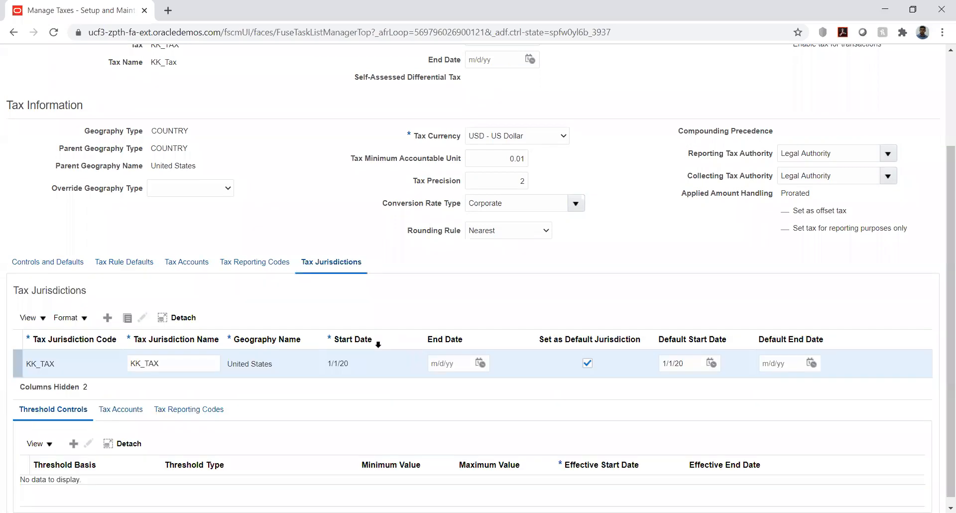
scroll(342, 305, down, 1)
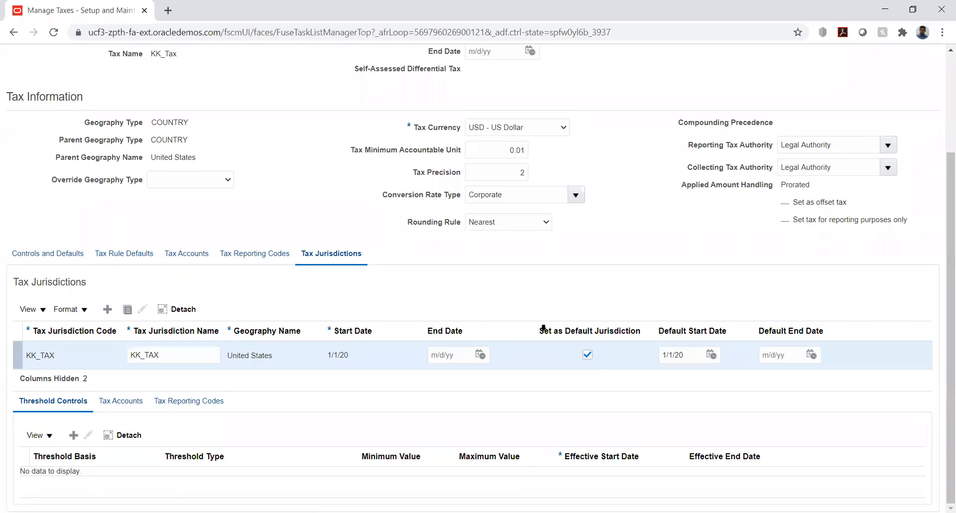
Step: Examine the tax account details for KK_LEDGER, including the required tax liability account
click(179, 258)
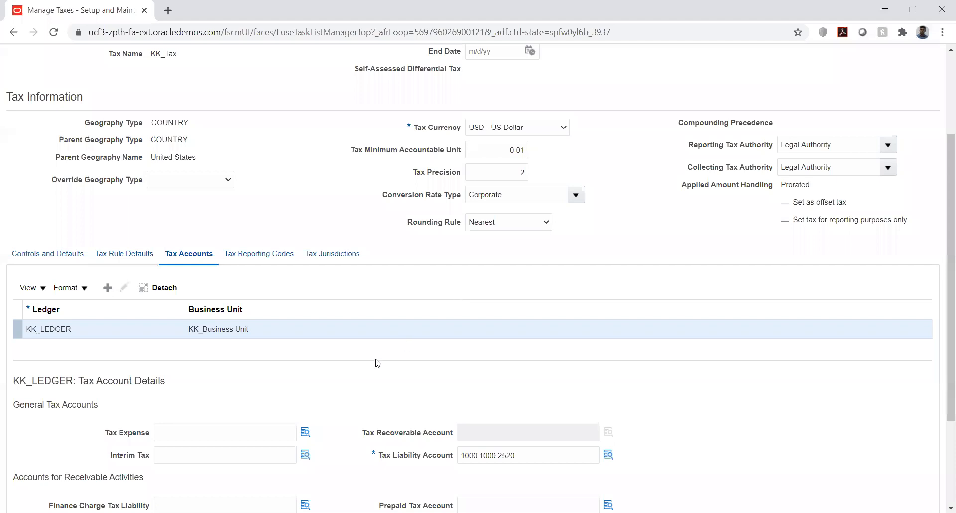
scroll(329, 384, down, 3)
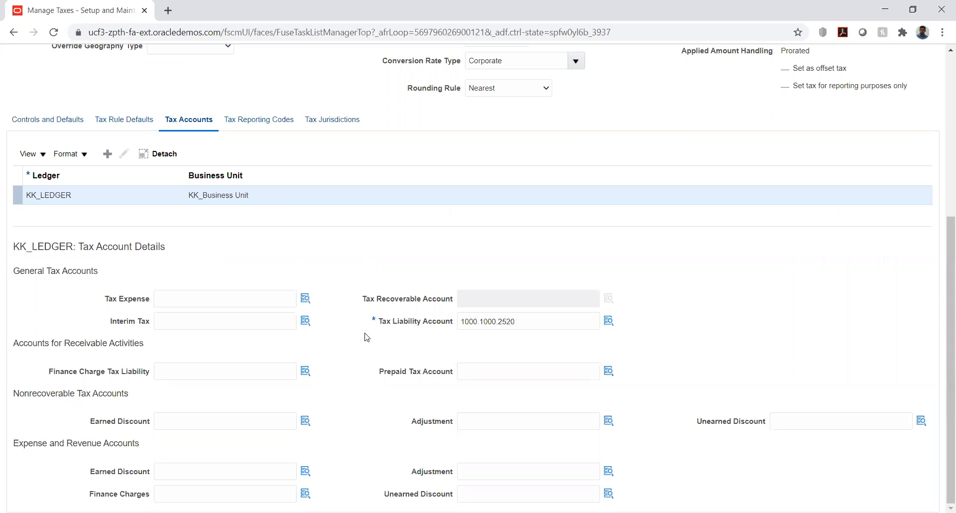
drag(385, 321, 454, 324)
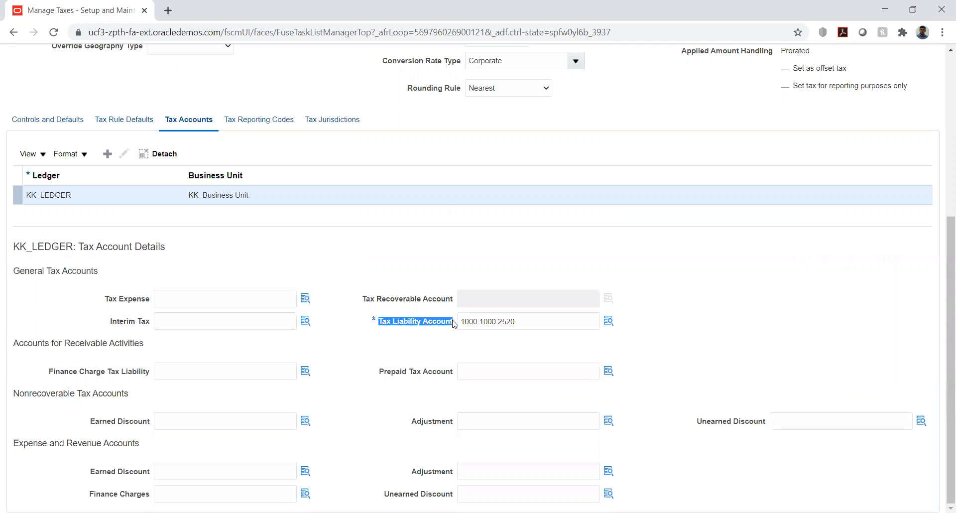
click(417, 334)
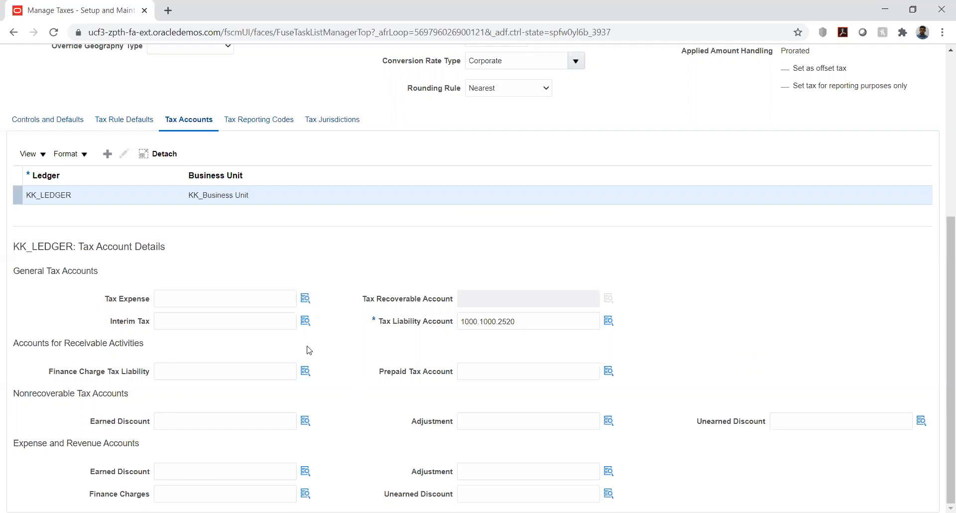
scroll(306, 343, up, 4)
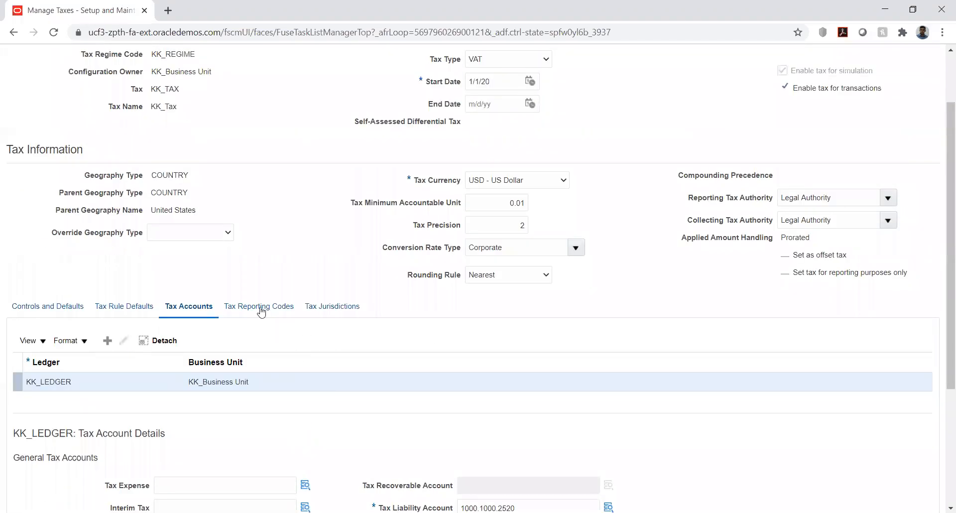
Step: View the default tax status among the indirect defaults without changing it, and dismiss the resulting dialog
click(120, 306)
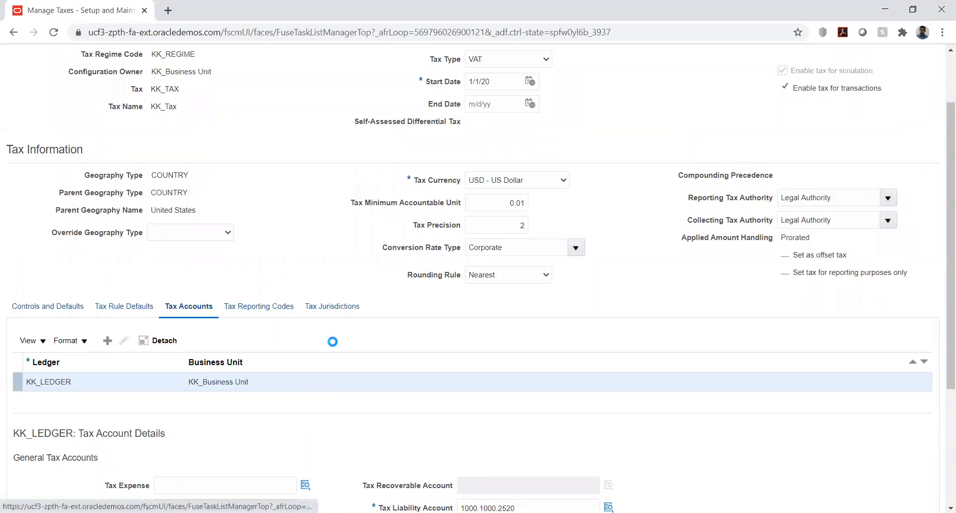
scroll(300, 242, down, 2)
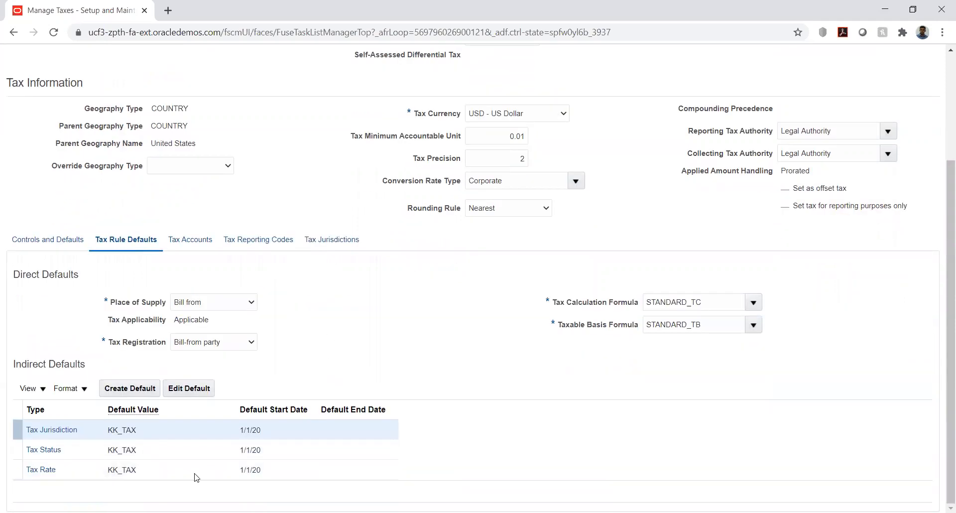
click(65, 451)
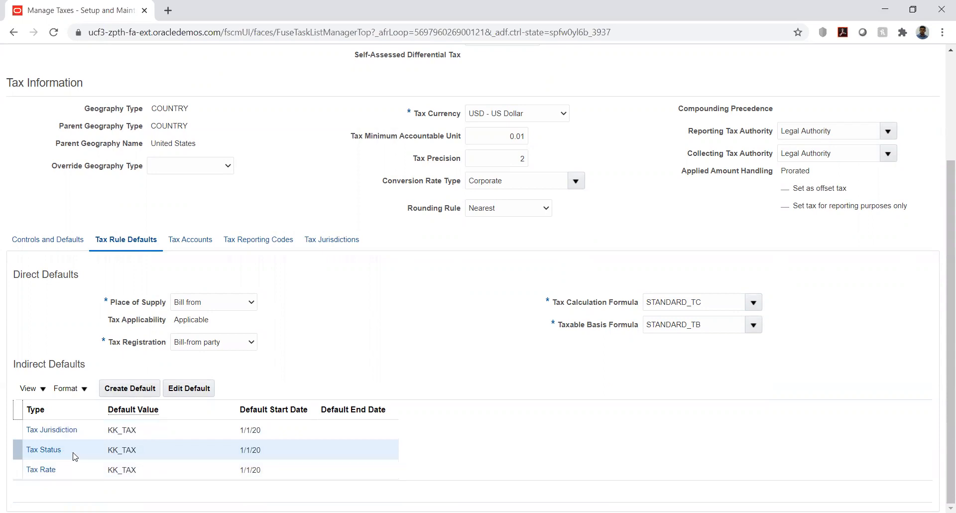
click(171, 392)
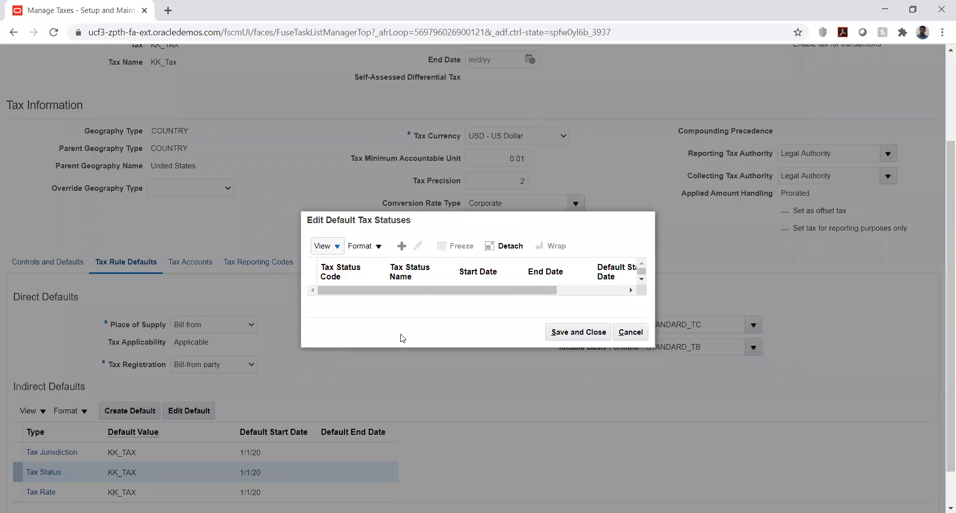
click(637, 336)
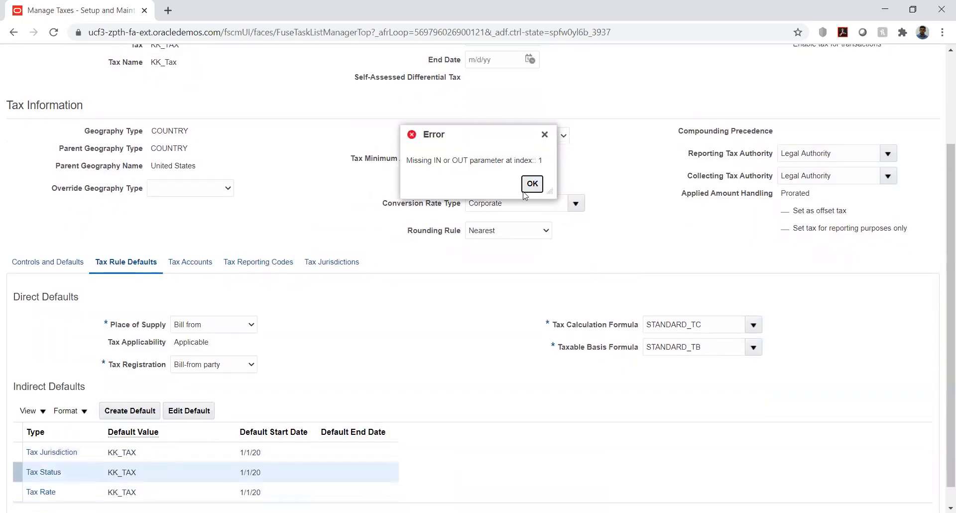
click(531, 184)
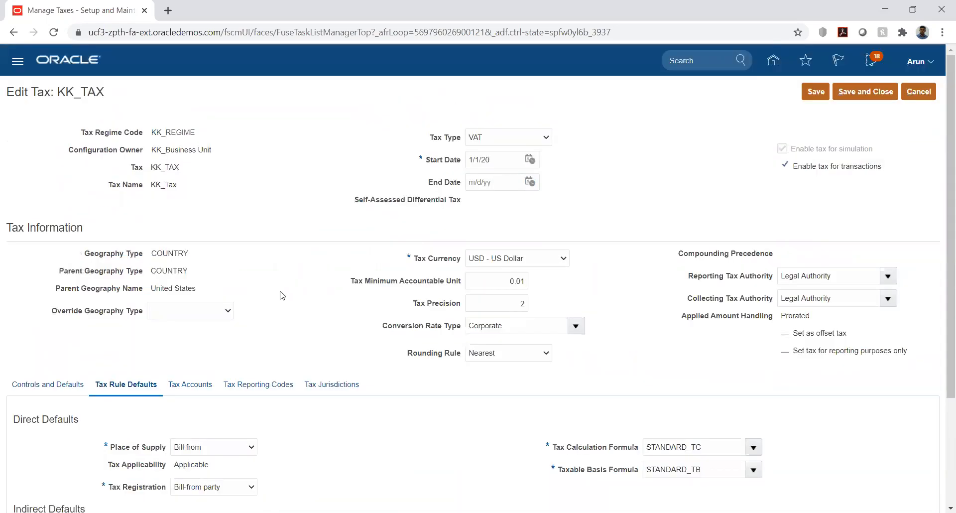
Step: Examine the controls and defaults of KK_TAX, including the tax point basis options, keeping Invoice as the basis
scroll(154, 351, down, 3)
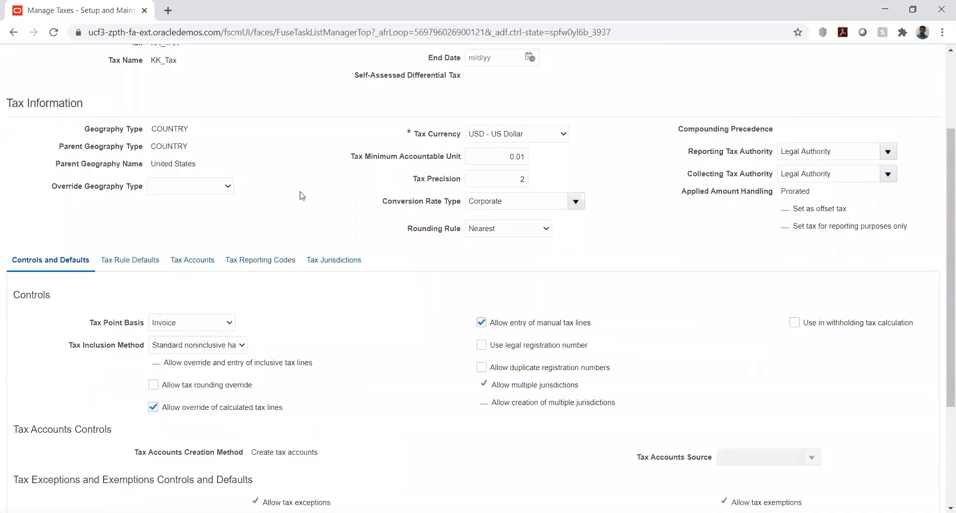
scroll(331, 254, down, 3)
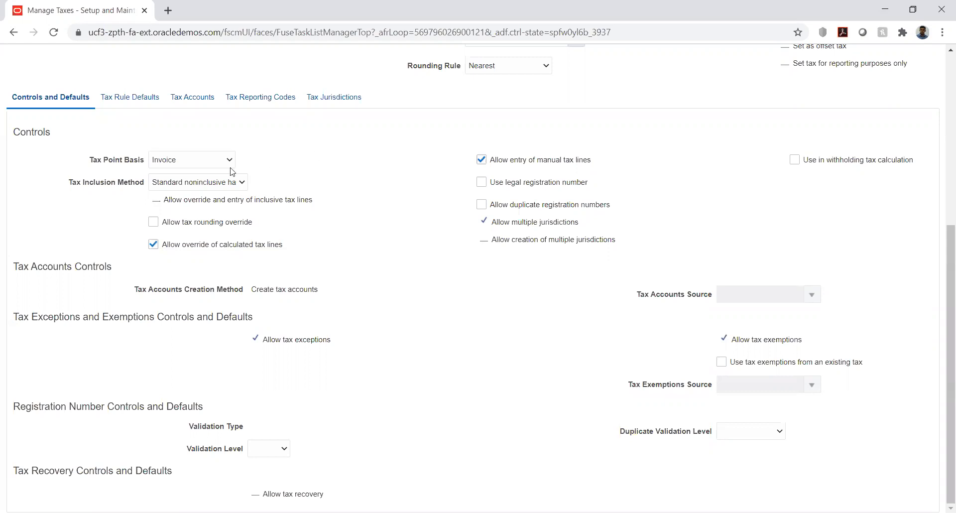
click(208, 158)
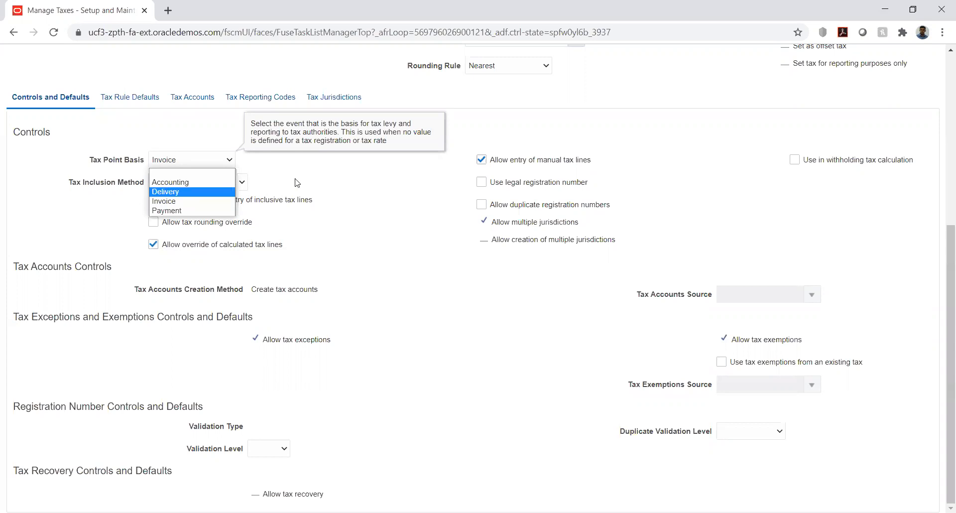
click(205, 201)
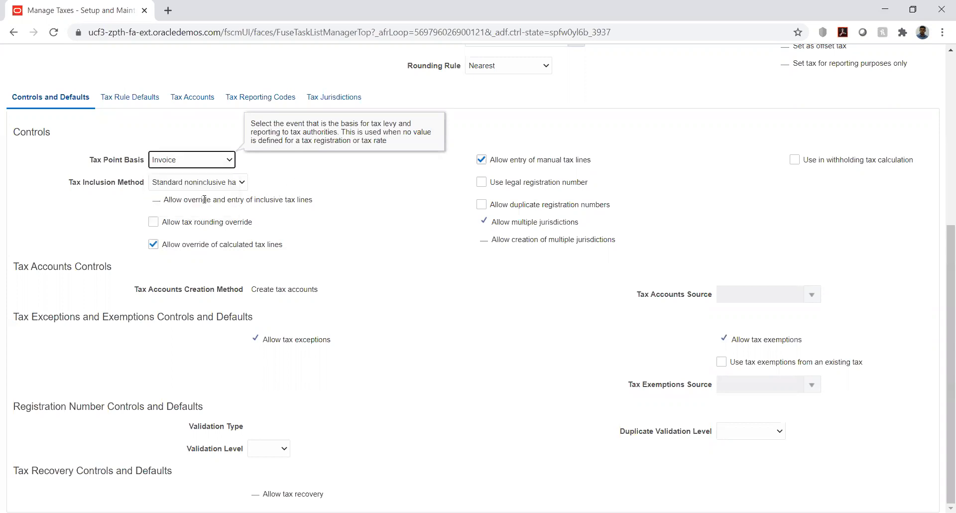
click(226, 164)
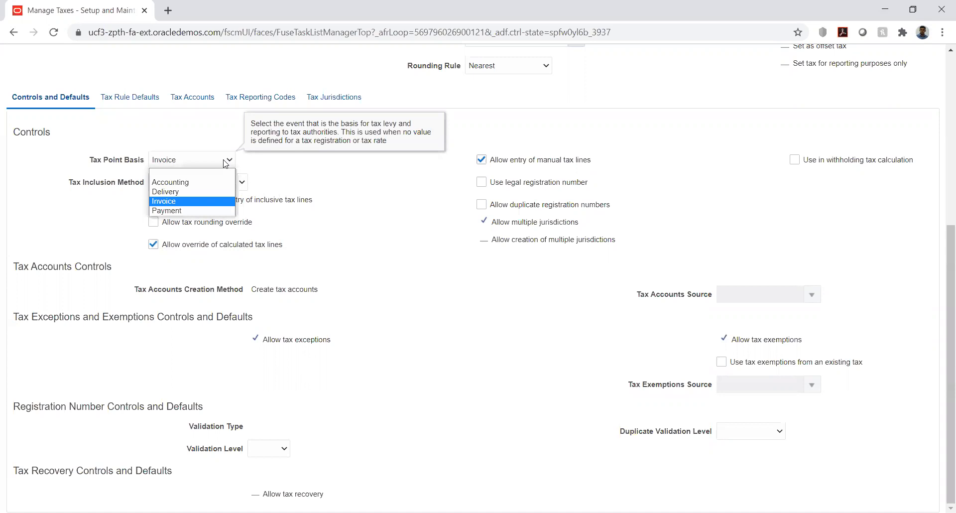
click(300, 167)
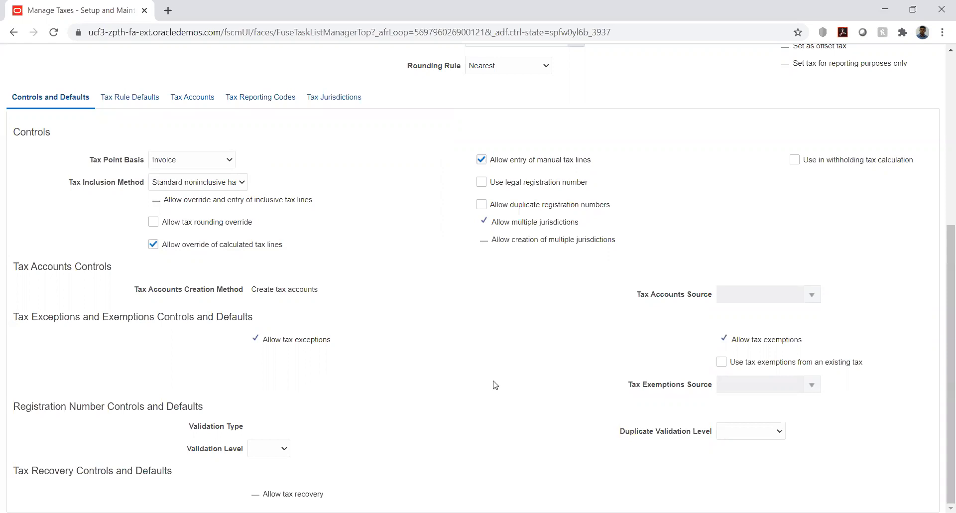
Step: Try to save the KK_TAX tax
scroll(520, 397, up, 6)
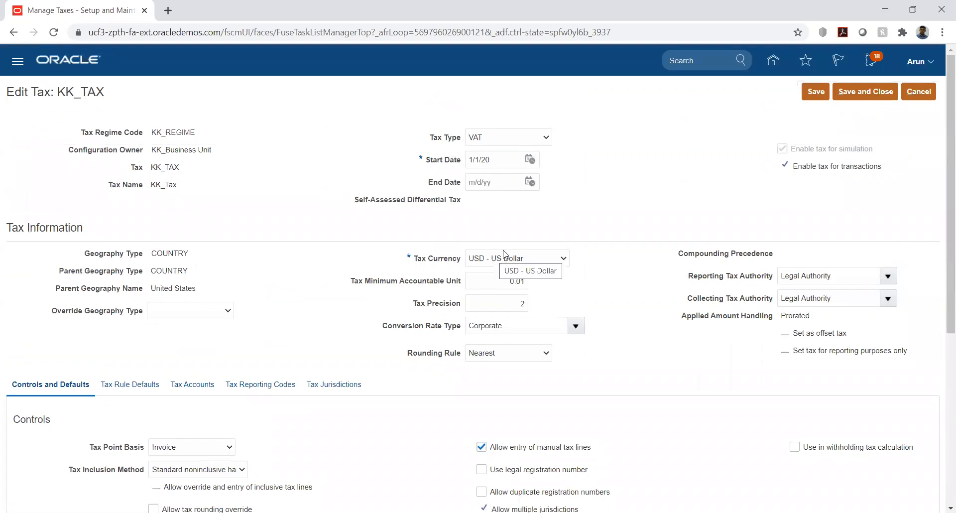
click(818, 91)
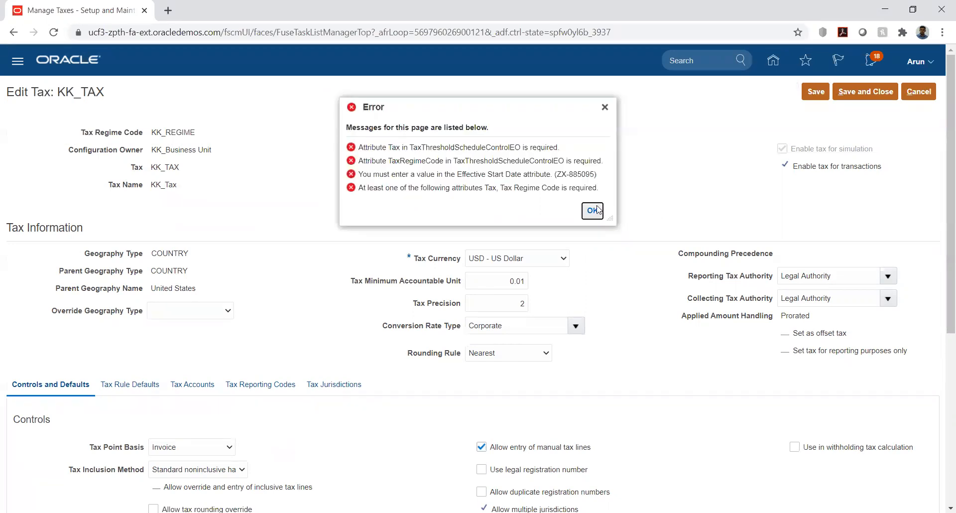
click(597, 208)
Step: Leave the KK_TAX tax without saving and open the project's Manage Tax Rates and Tax Recovery Rates task
click(919, 92)
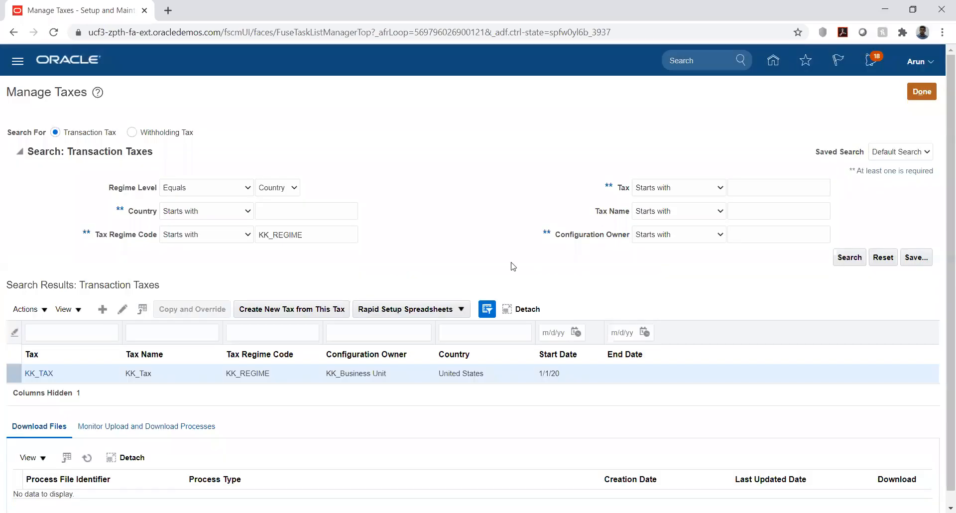
click(916, 89)
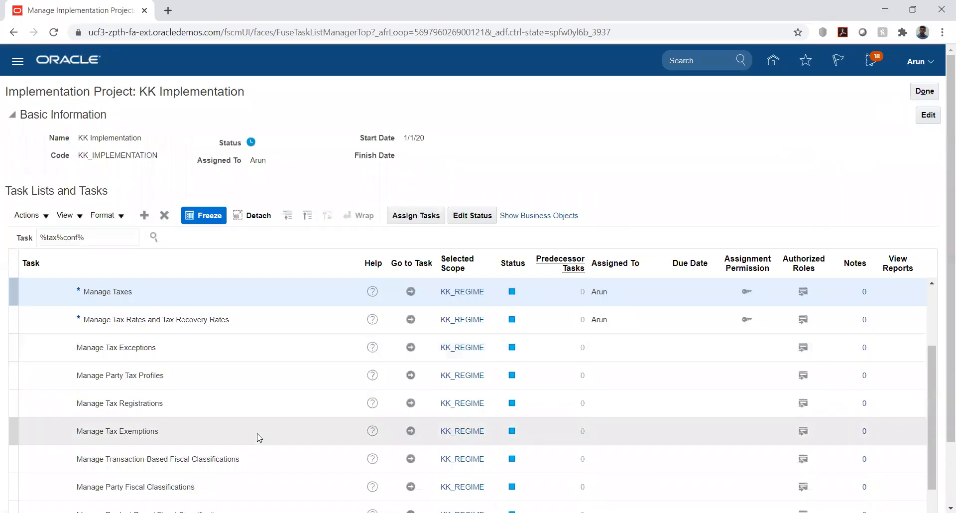
click(411, 320)
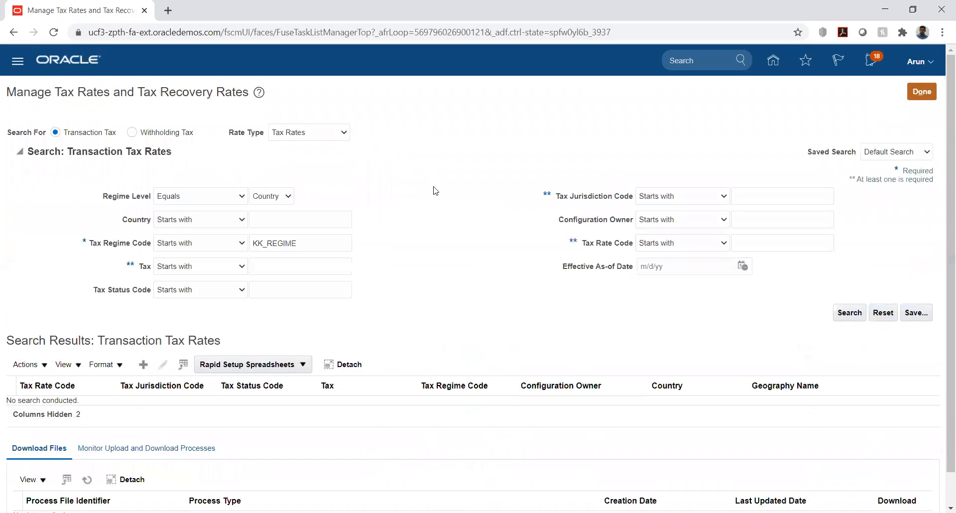
Step: Open a new tax rate for KK_REGIME and view the available tax rate types, keeping Percentage
click(144, 364)
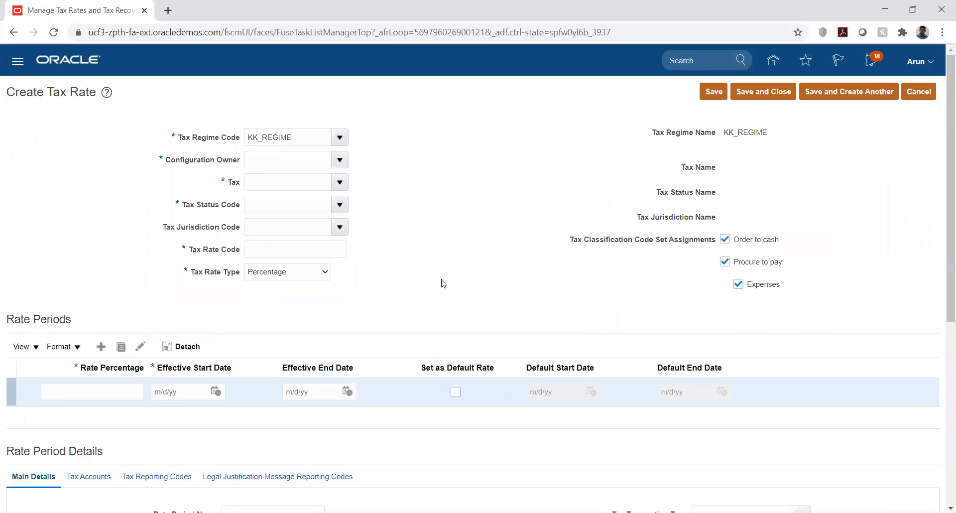
scroll(443, 283, down, 2)
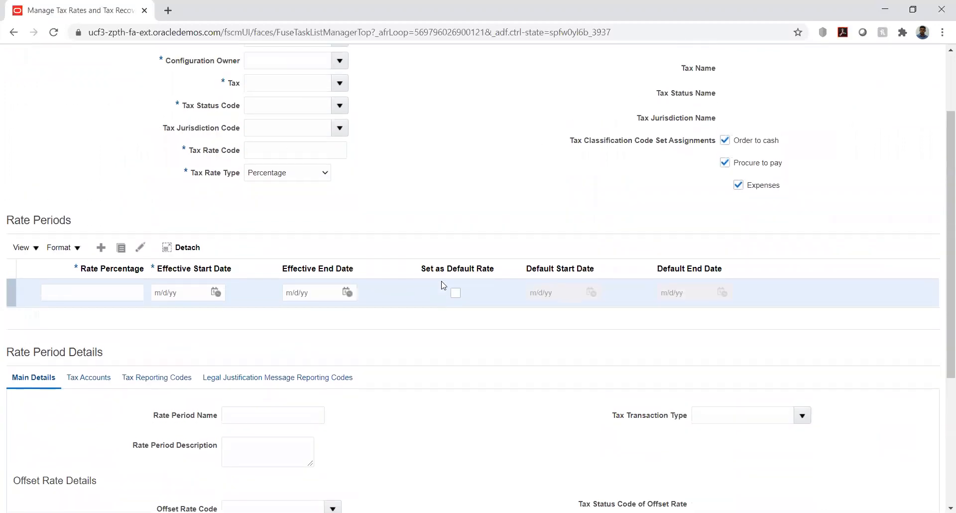
scroll(443, 285, up, 2)
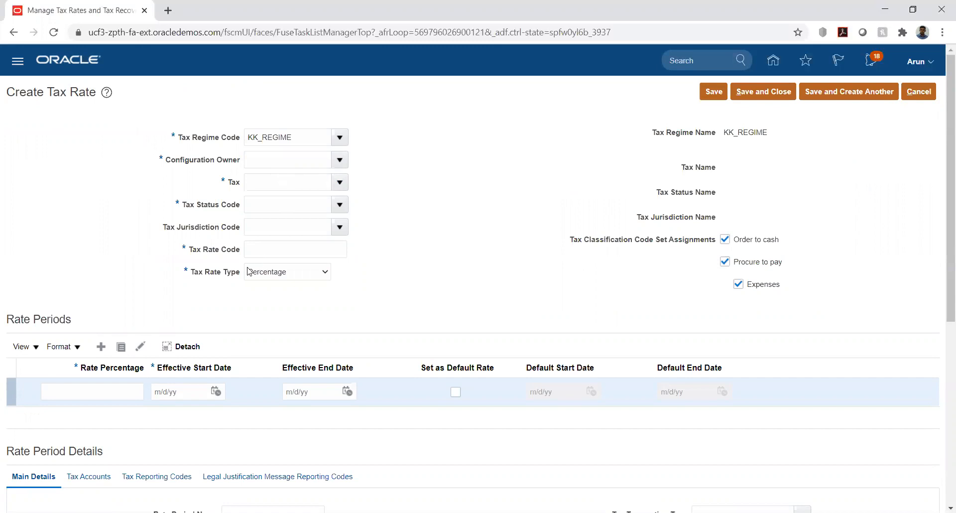
scroll(493, 226, down, 2)
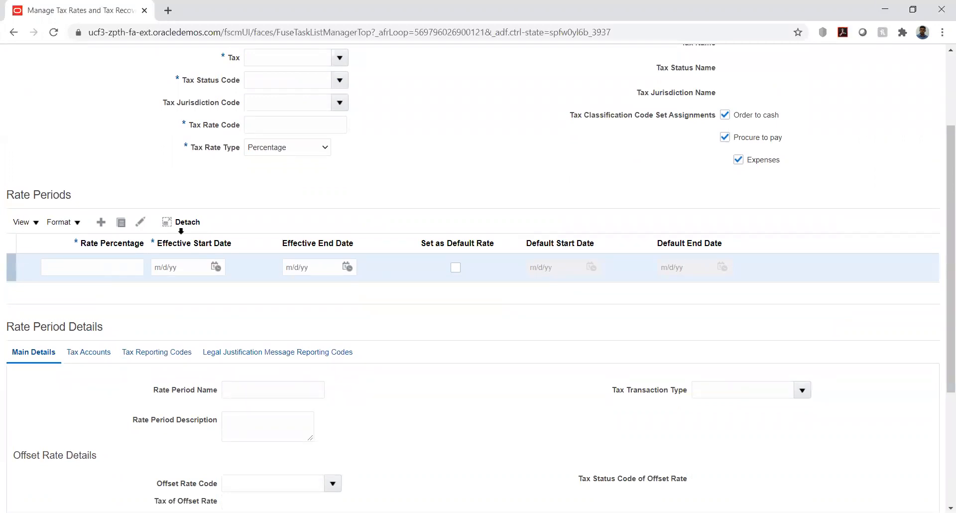
click(293, 142)
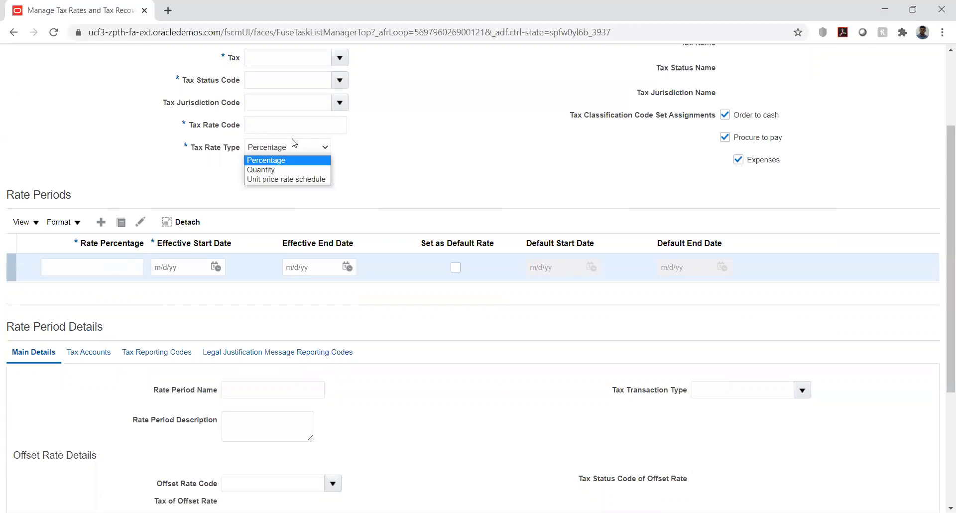
click(416, 156)
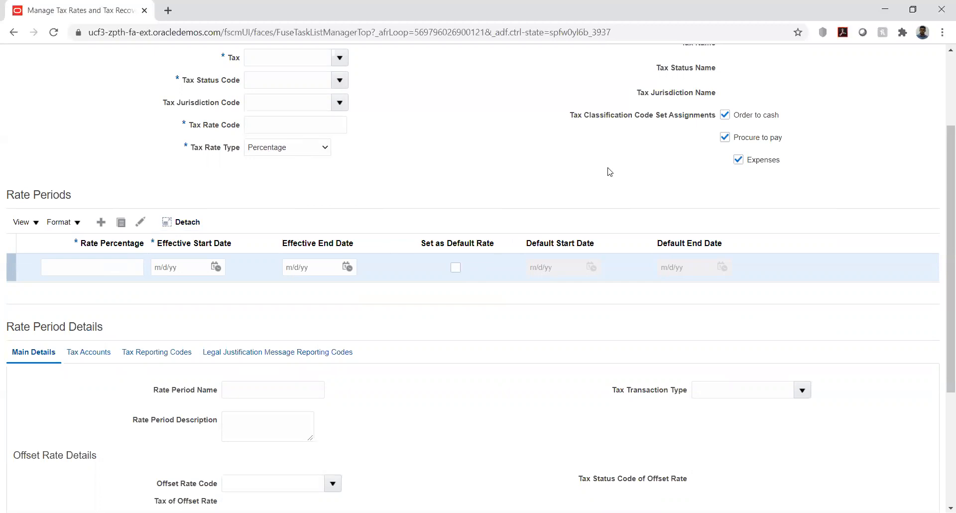
Step: Examine the new tax rate's header fields, classification code set assignments, rate periods and the main details of the rate period
scroll(486, 153, up, 2)
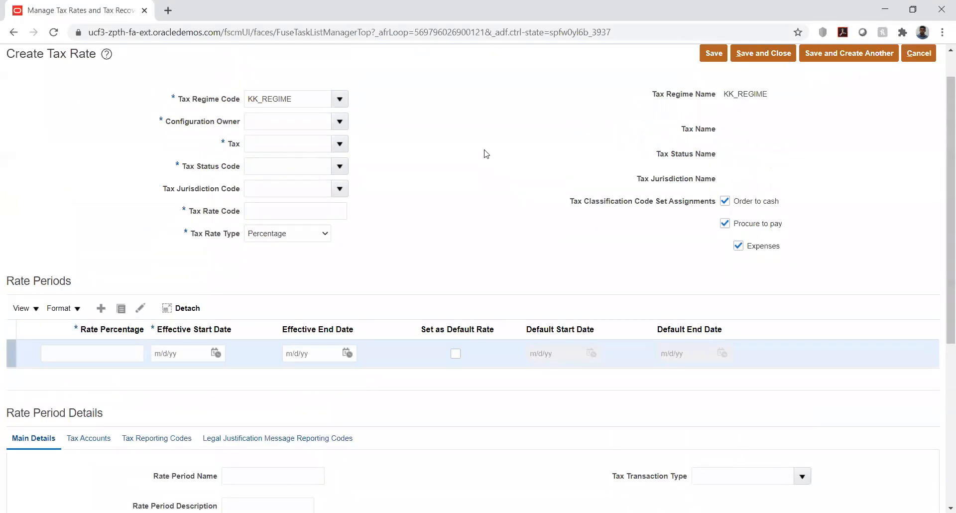
scroll(486, 154, up, 1)
scroll(483, 153, down, 2)
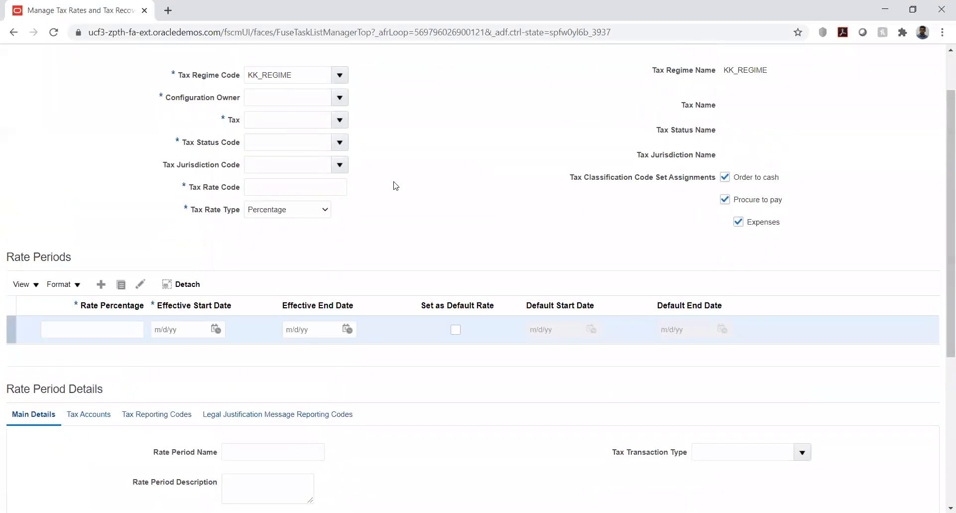
scroll(396, 186, down, 1)
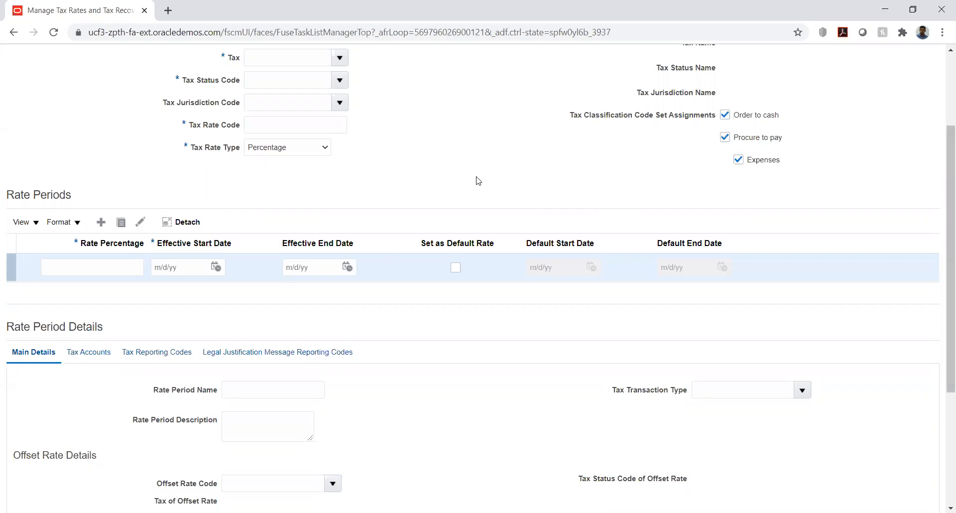
scroll(498, 207, down, 4)
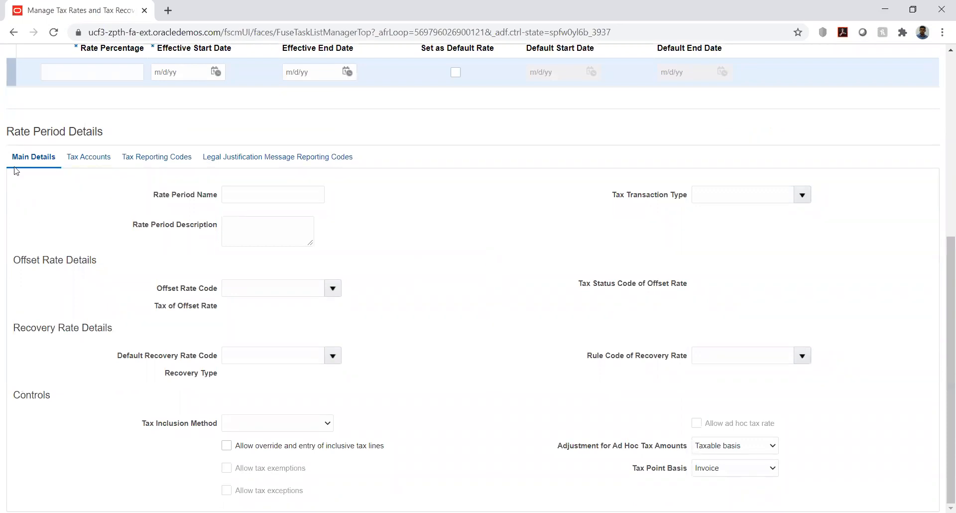
Step: View the rate period's tax accounts and discard the new tax rate without saving
click(80, 158)
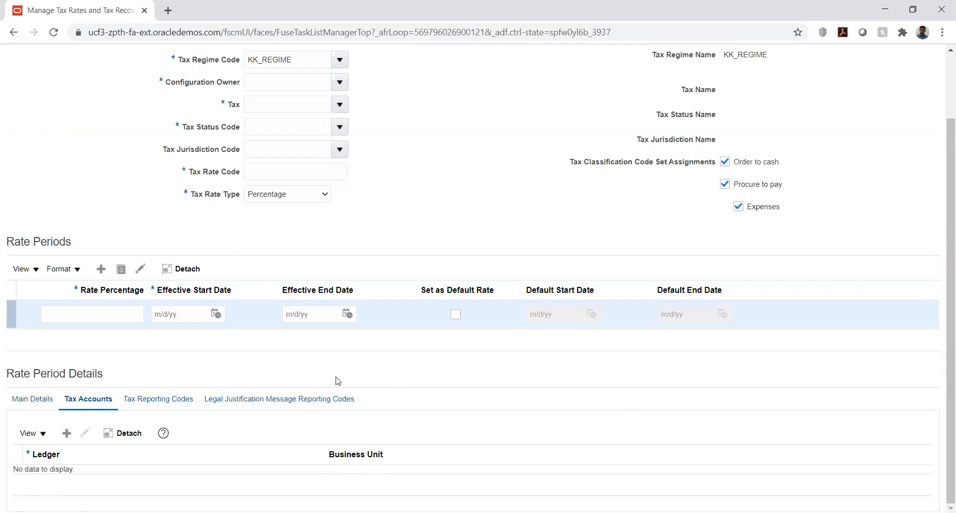
triple_click(322, 367)
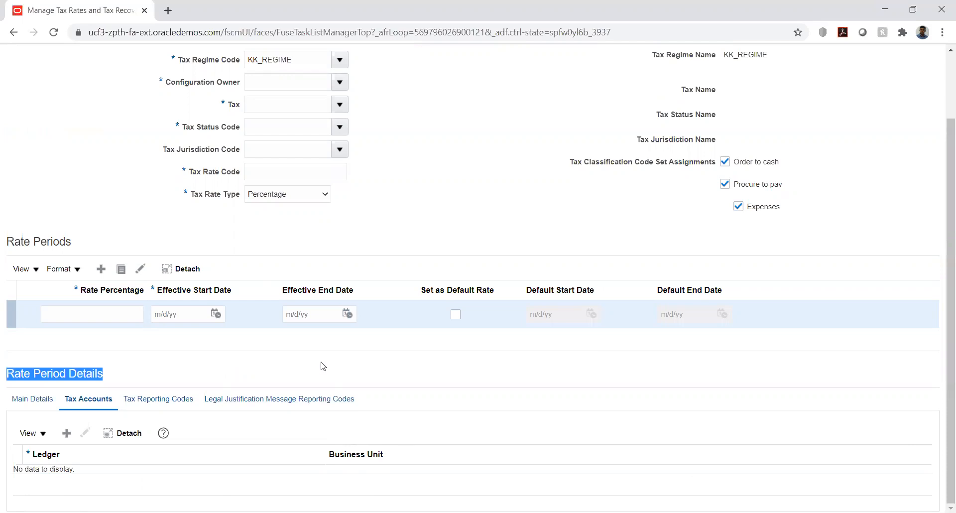
click(304, 359)
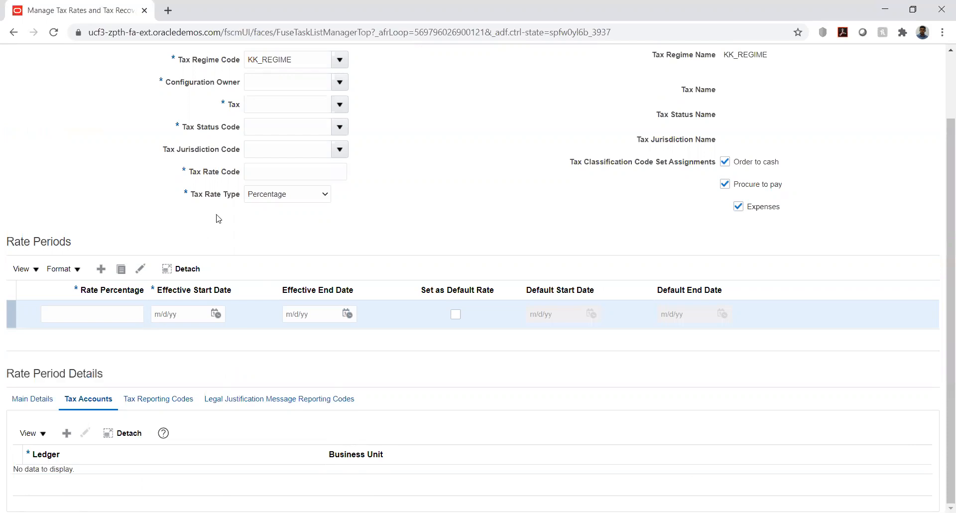
scroll(214, 218, up, 3)
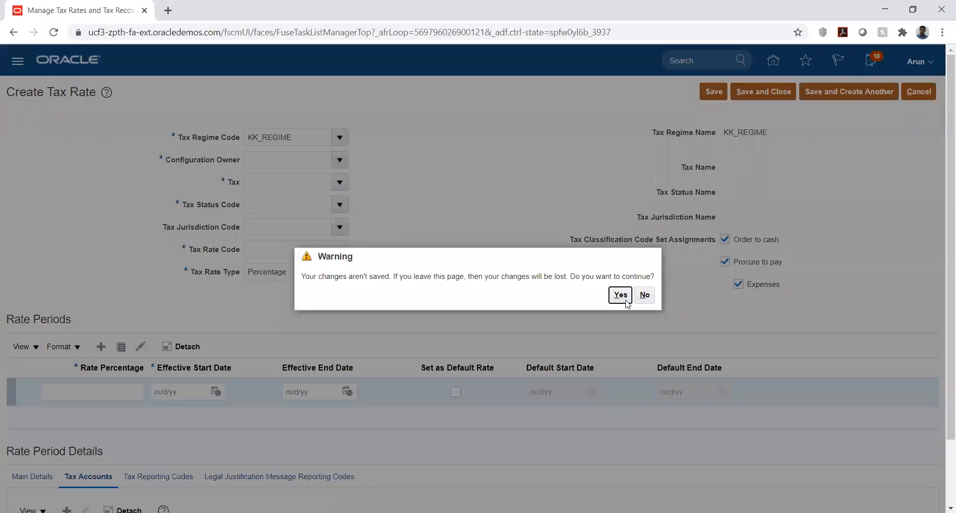
key(Return)
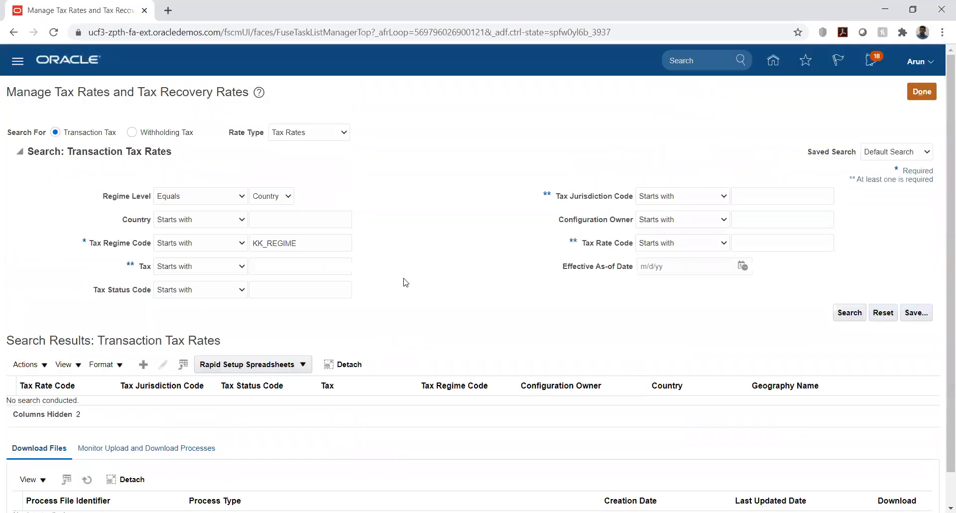
Step: Search for transaction tax rates in the KK_REGIME regime whose tax starts with kk
click(850, 312)
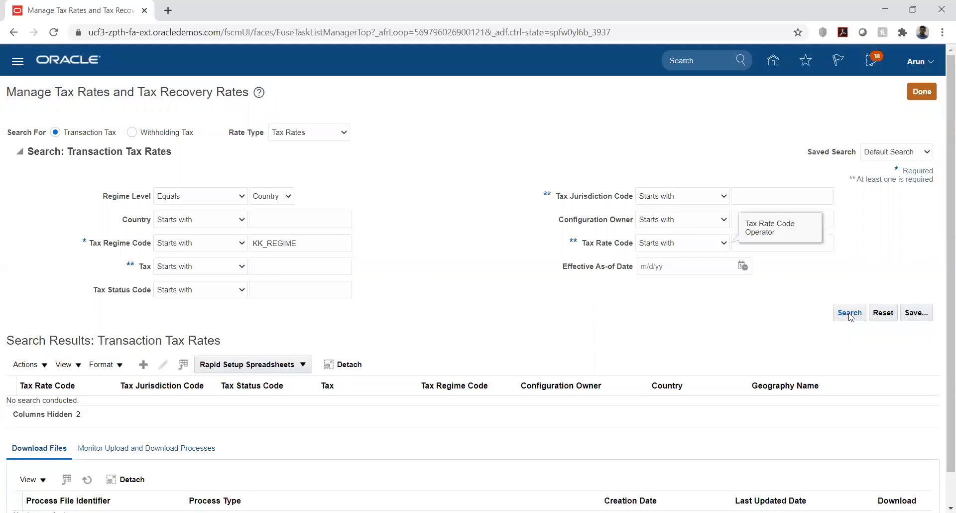
click(309, 268)
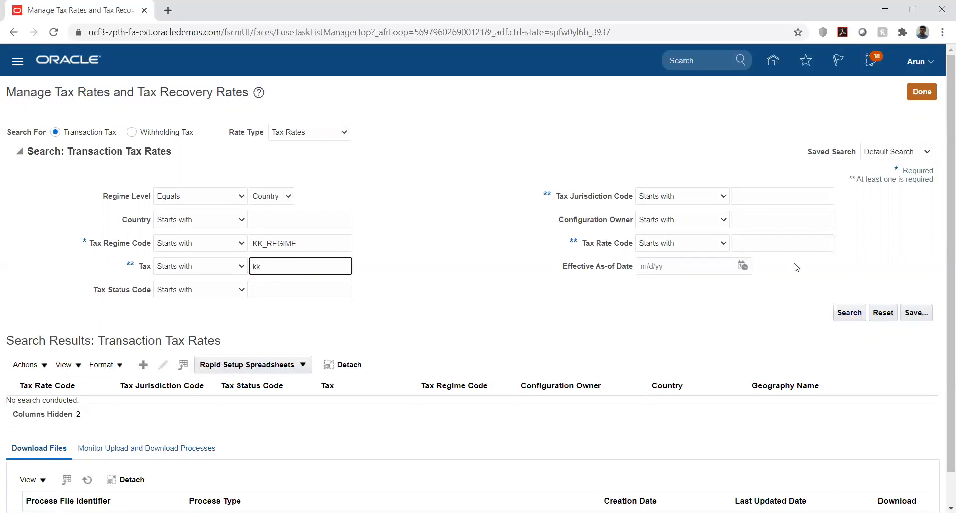
click(842, 312)
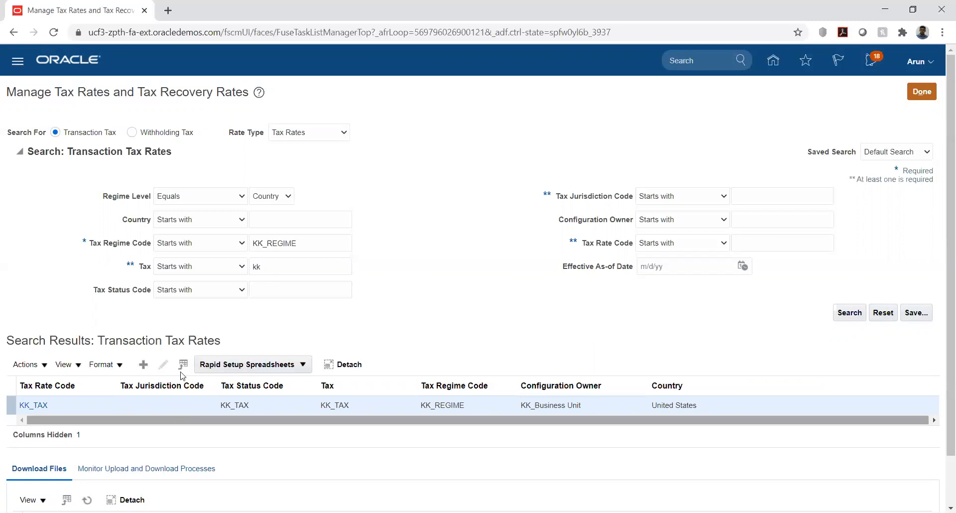
Step: Open the KK_TAX tax rate, view its rate period and the segments of its tax liability account, and return to the implementation project
click(34, 404)
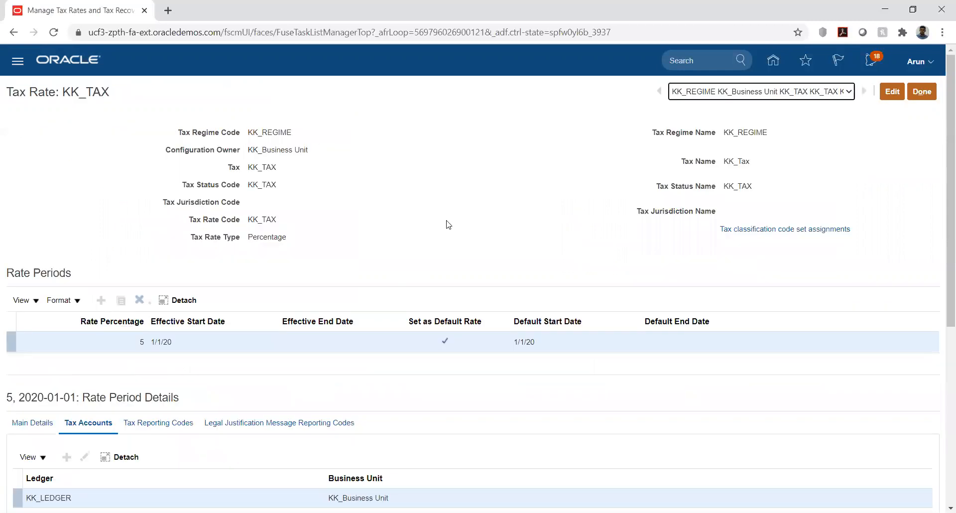
scroll(448, 224, down, 4)
scroll(448, 224, down, 3)
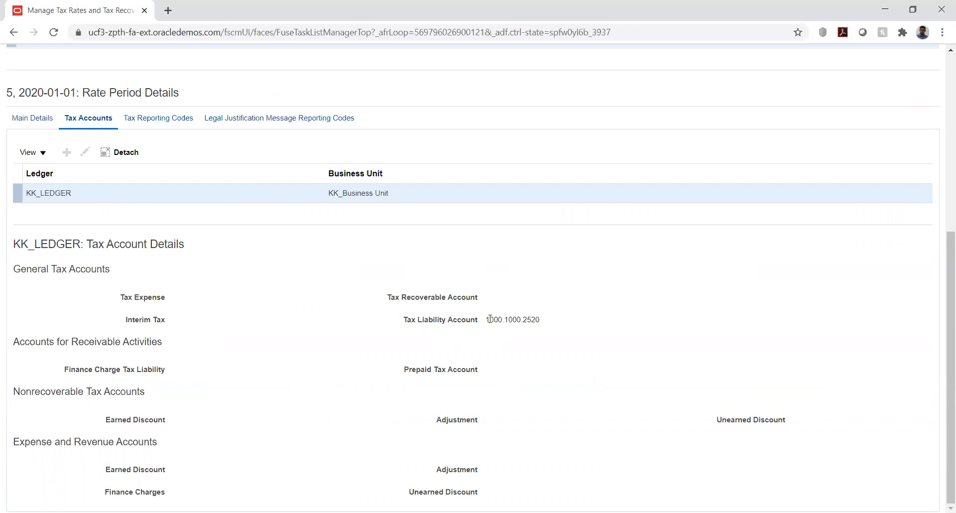
mouse_move(490, 319)
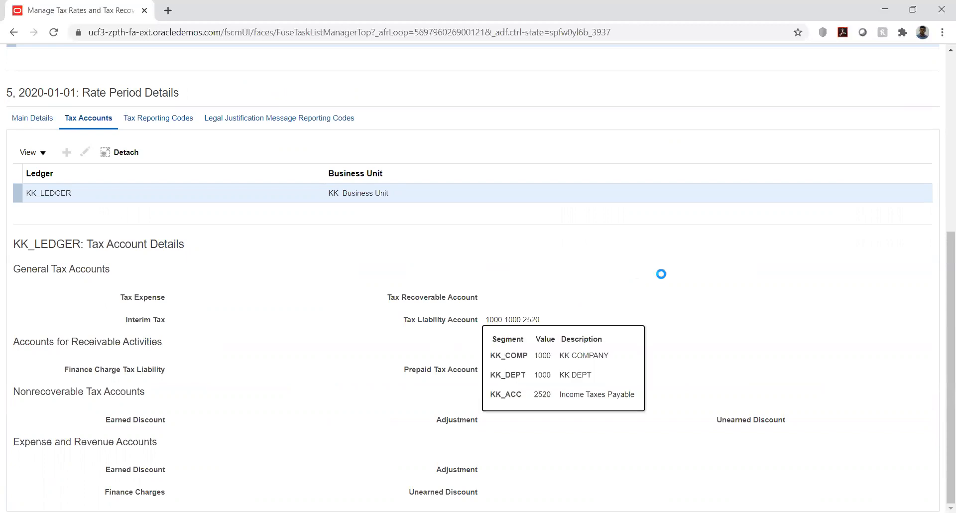
scroll(662, 274, up, 6)
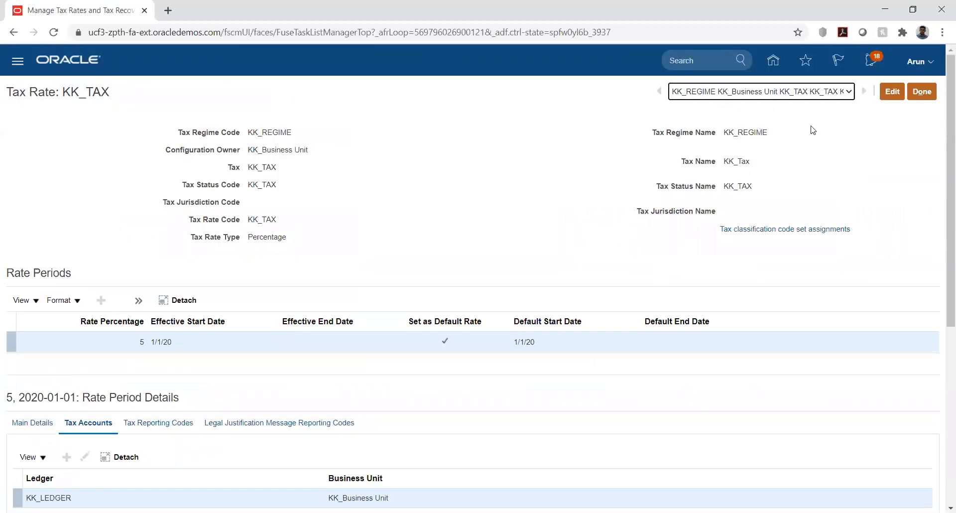
click(918, 92)
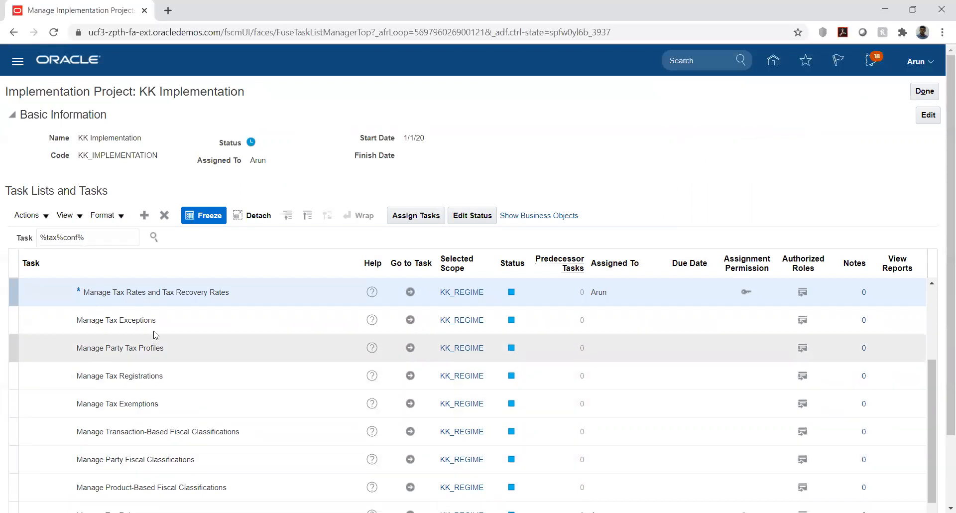
Step: Open the Manage Tax Exceptions task, start a new tax exception for KK_REGIME and view the available exception reasons, keeping Certificate
click(410, 320)
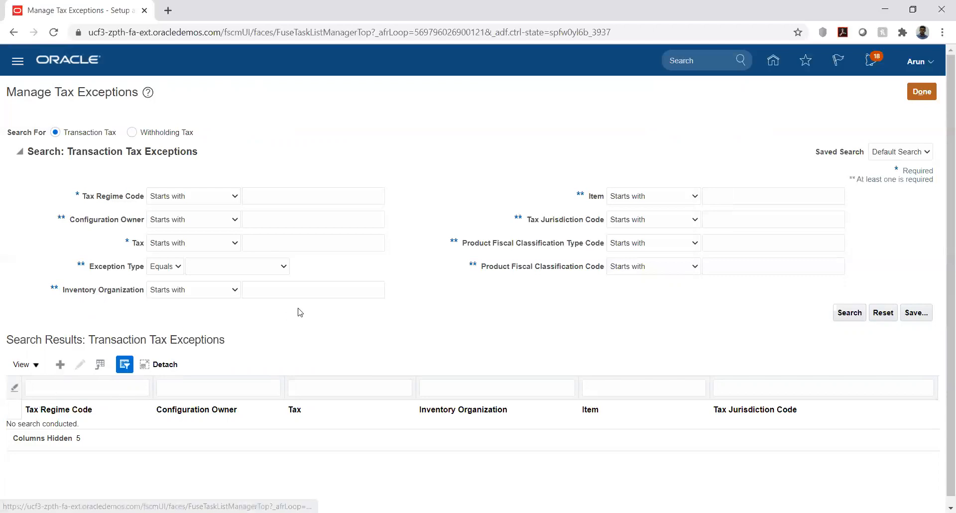
click(58, 366)
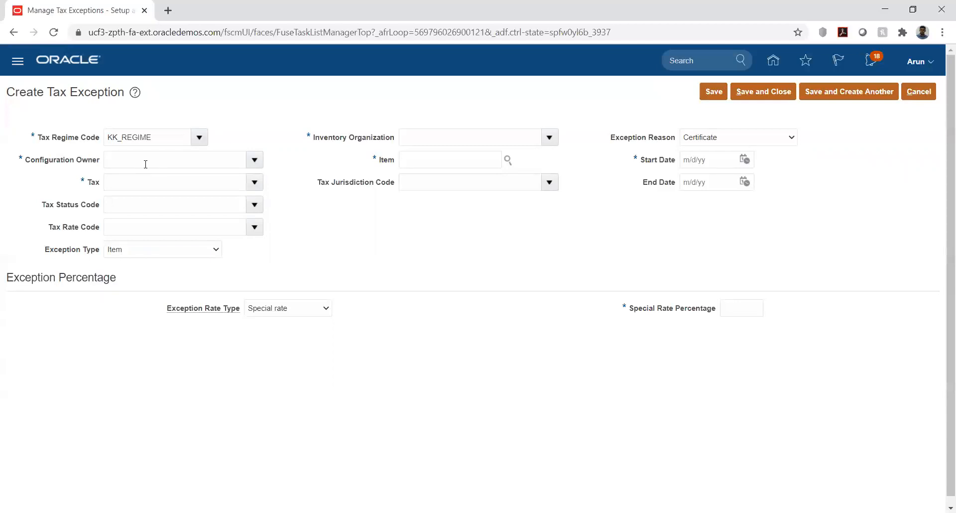
click(453, 138)
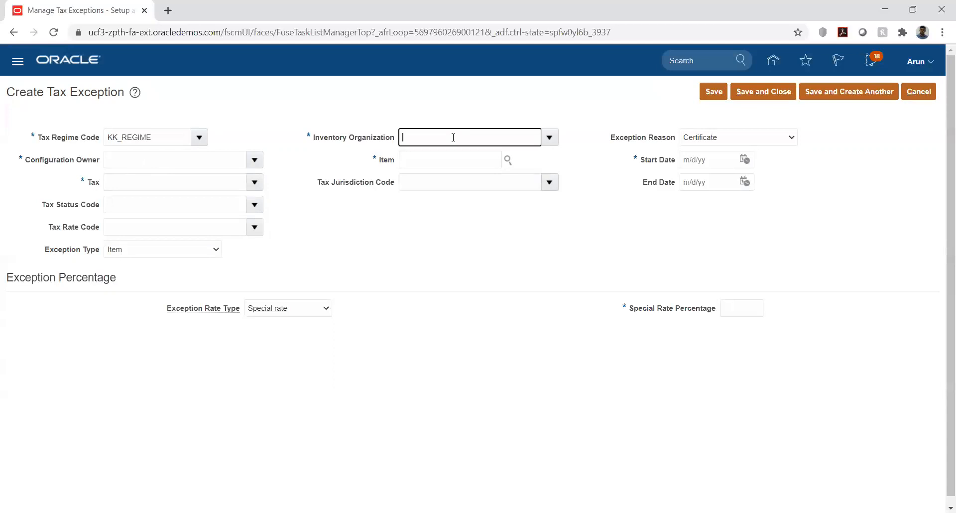
click(581, 141)
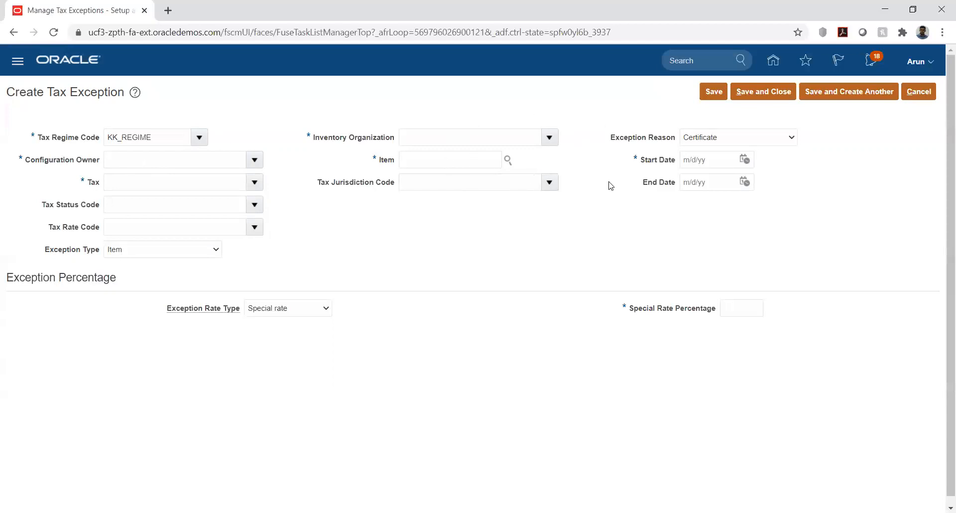
click(767, 141)
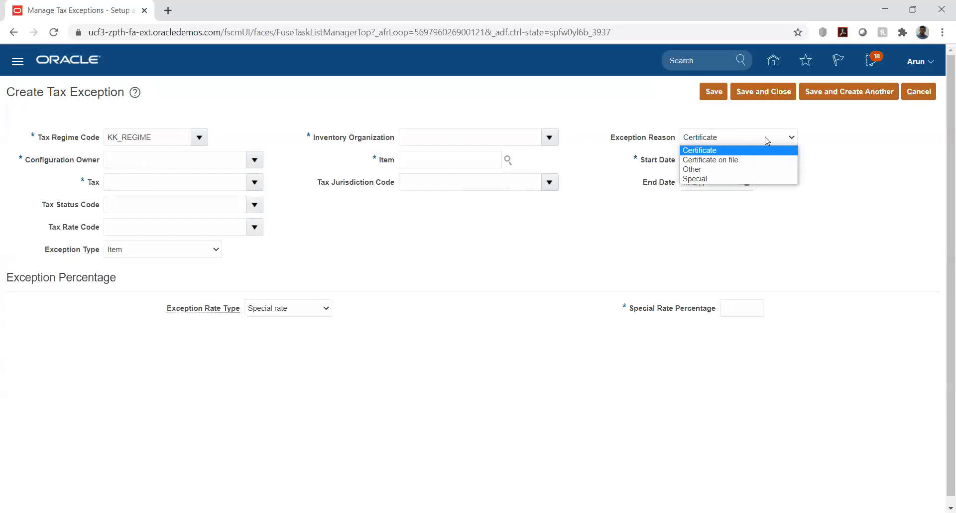
click(880, 145)
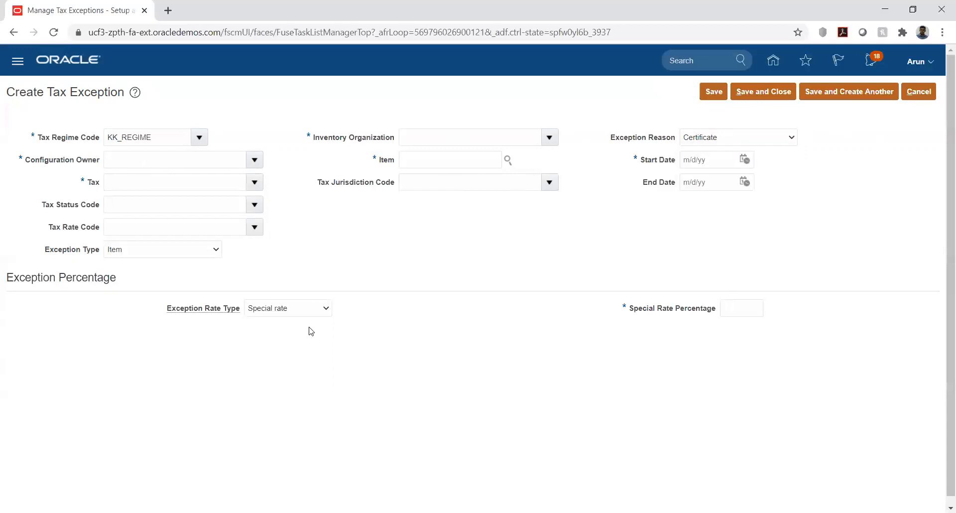
Step: View the exception rate types, discard the new tax exception without saving and return to the implementation project
click(307, 312)
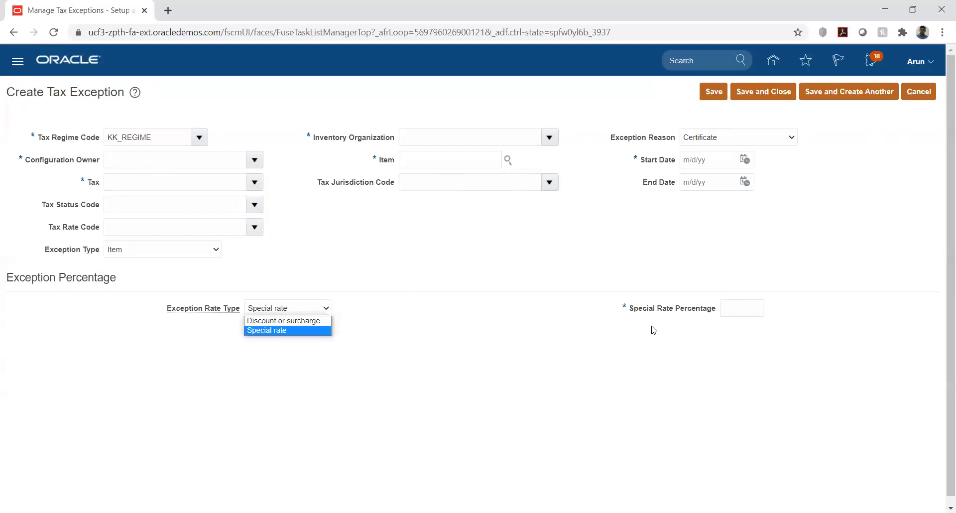
click(507, 325)
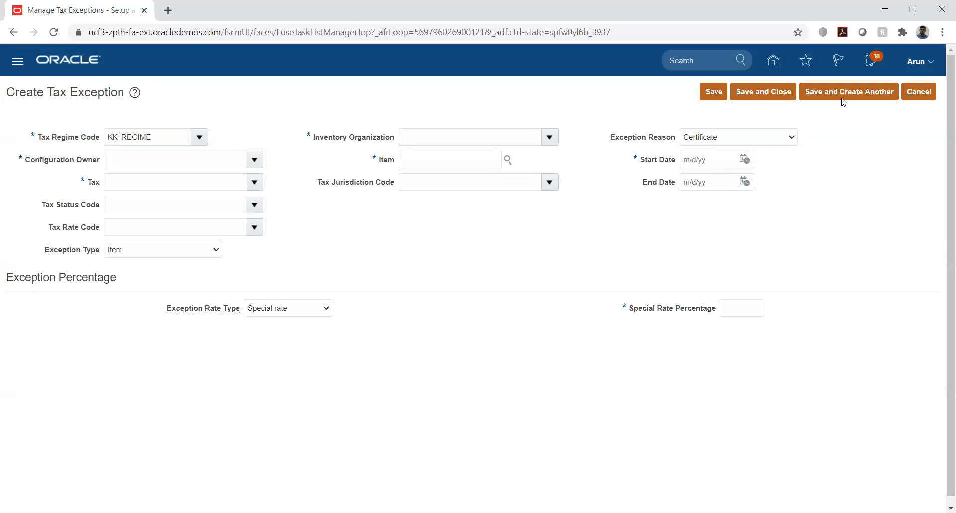
click(914, 91)
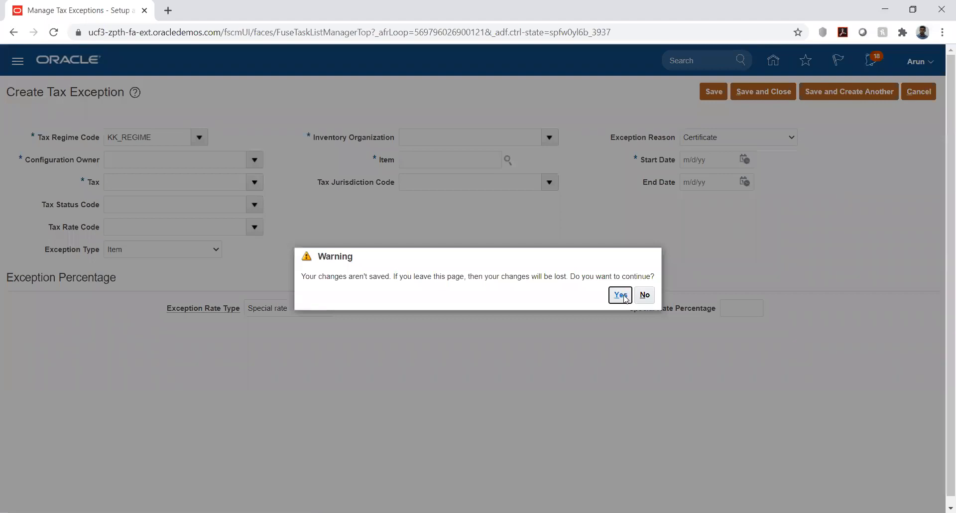
click(624, 296)
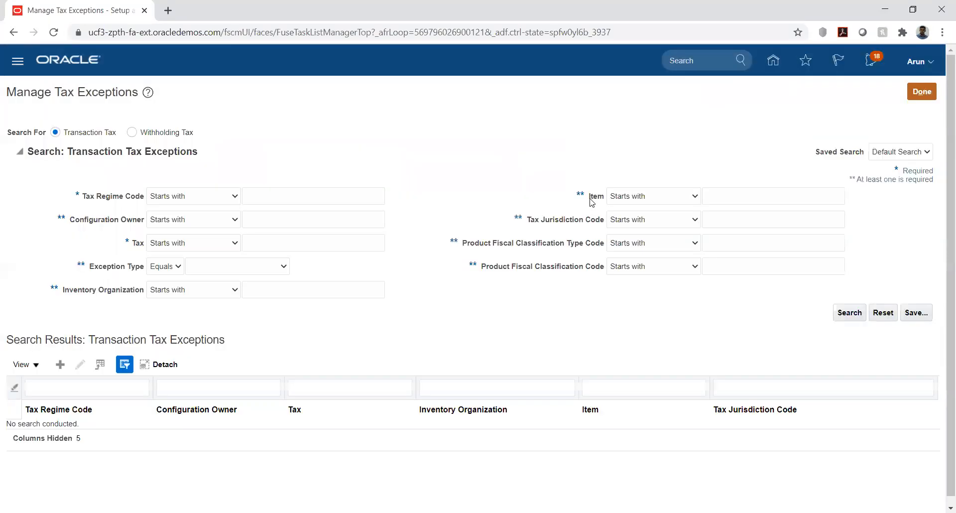
click(920, 87)
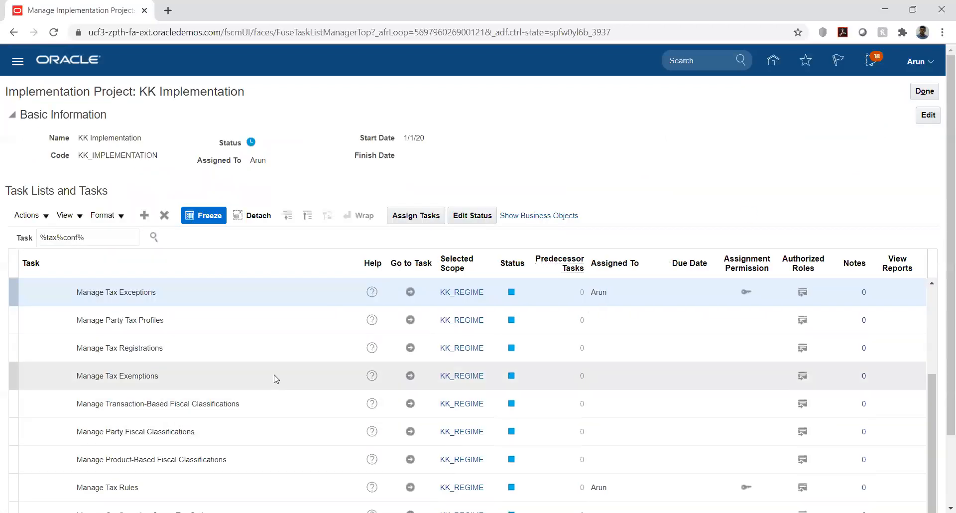
Step: Examine the tasks listed under Define Tax Configuration, from tax regimes to simulator transactions, and close the KK Implementation project
scroll(274, 379, down, 3)
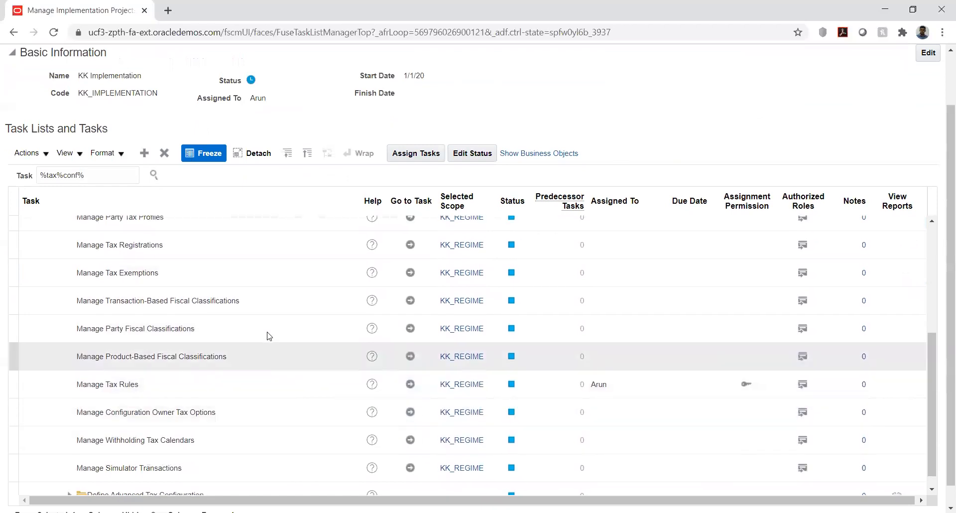
scroll(267, 336, down, 1)
scroll(298, 393, up, 1)
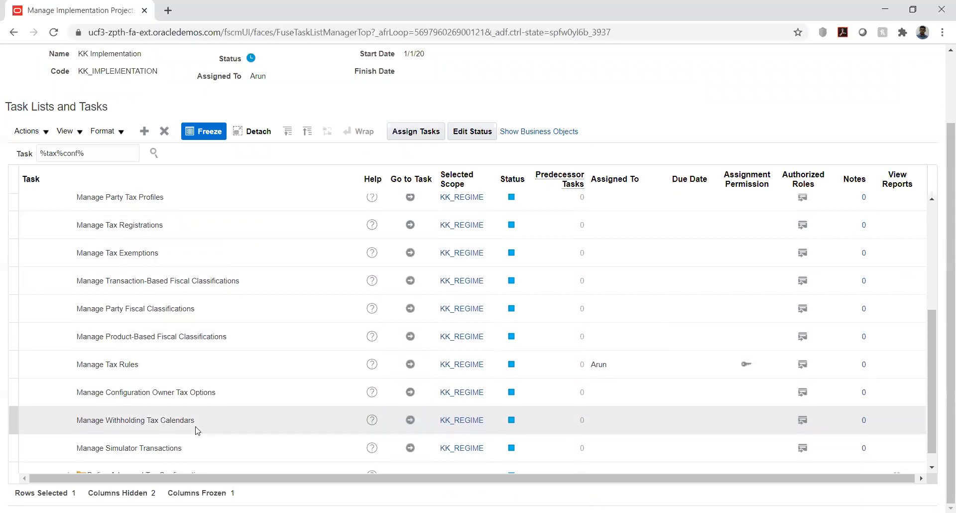
scroll(185, 389, up, 3)
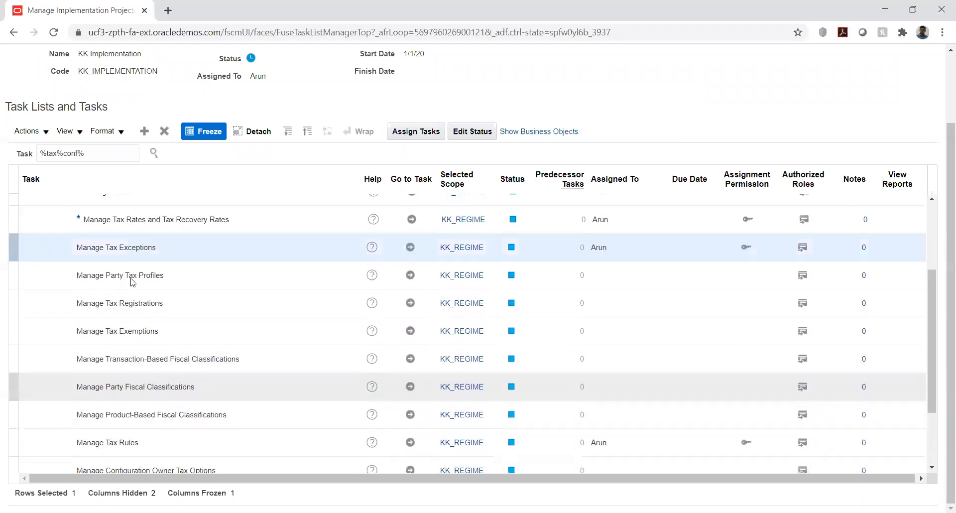
scroll(171, 394, up, 3)
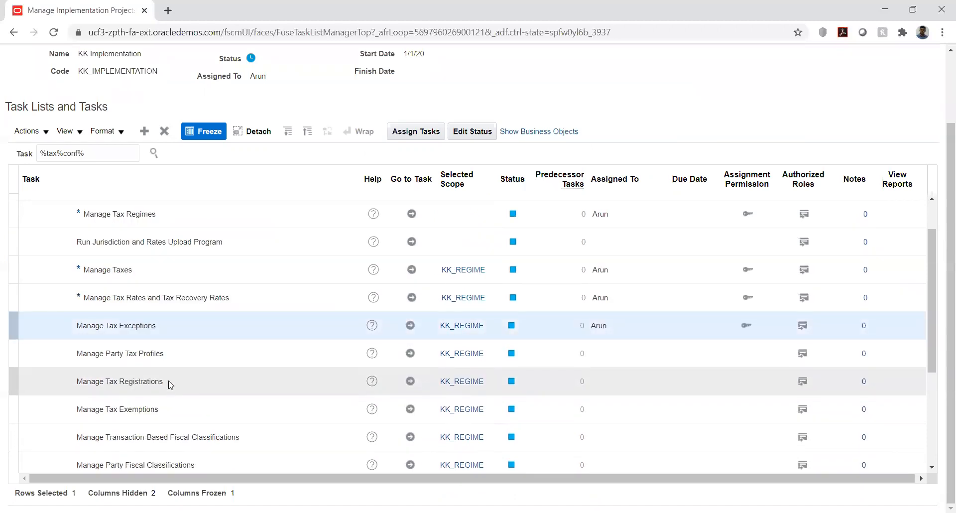
click(107, 269)
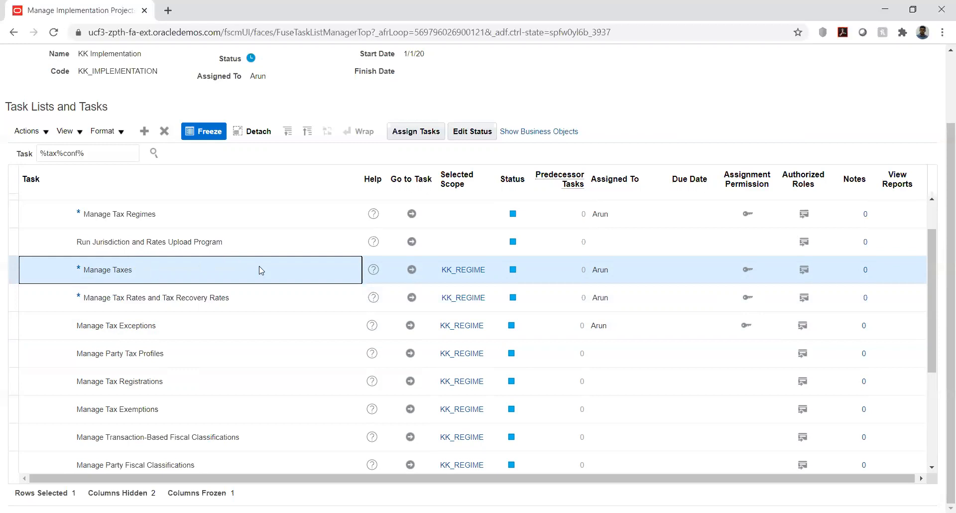
scroll(259, 272, down, 3)
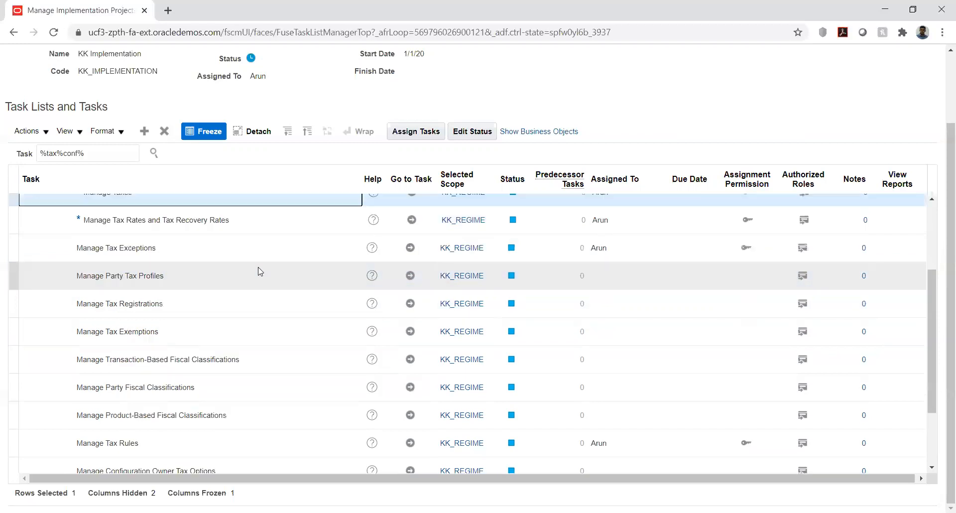
scroll(258, 272, up, 5)
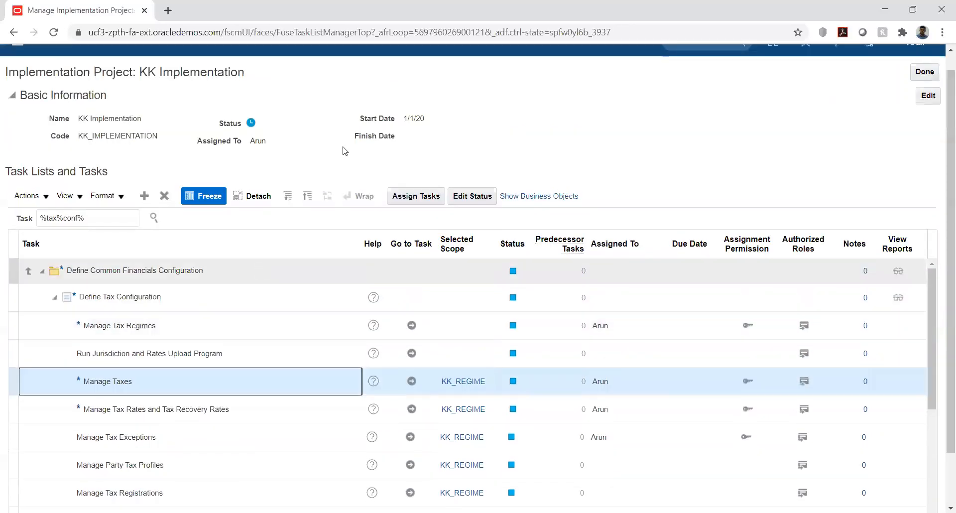
scroll(685, 126, up, 1)
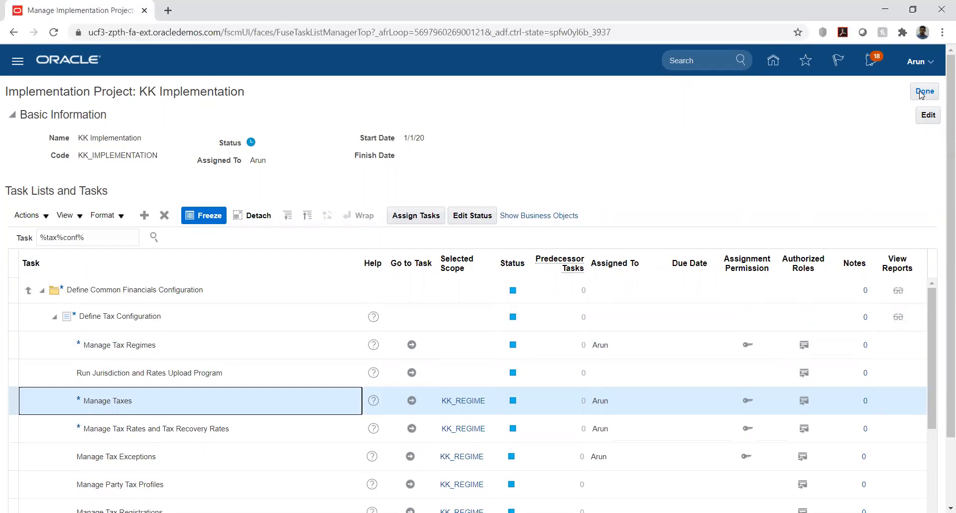
click(922, 93)
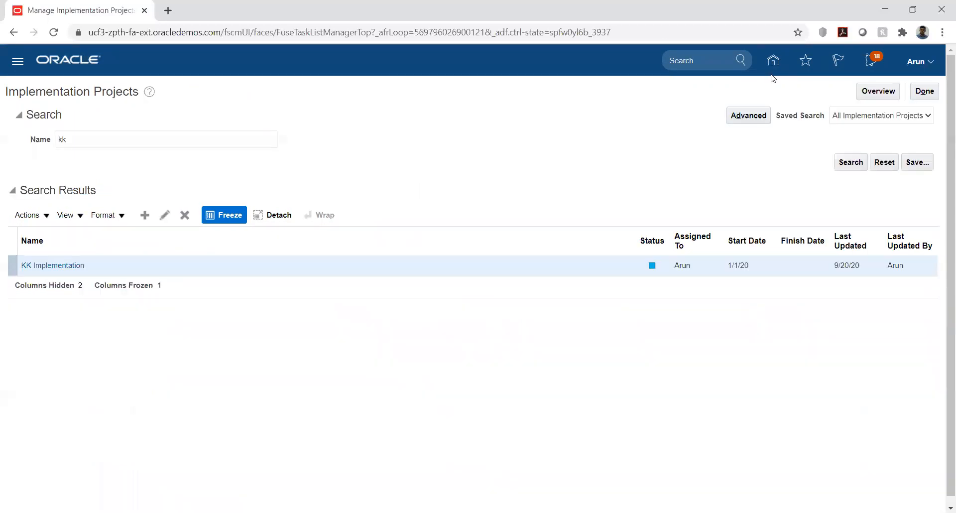
Step: Return to the home page, go to the Payables invoices area and start creating a new invoice
click(774, 60)
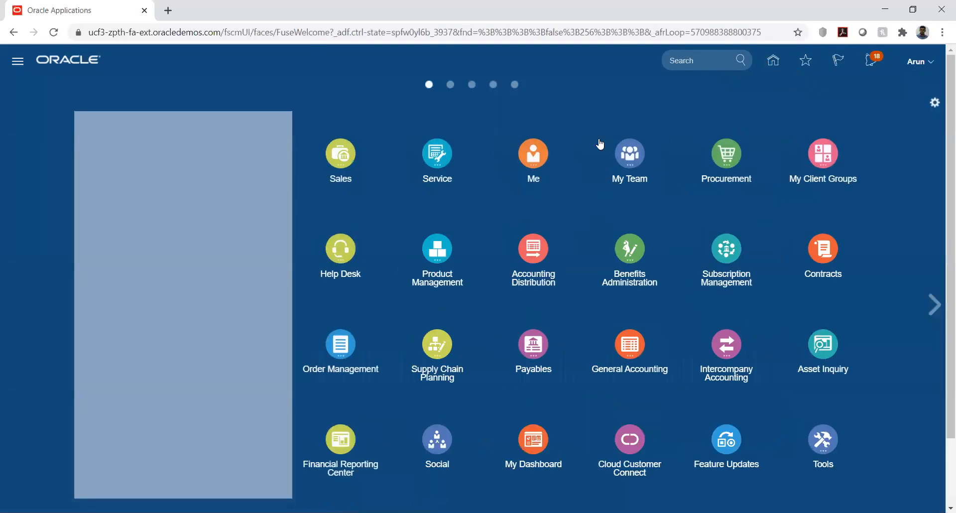
scroll(594, 183, down, 2)
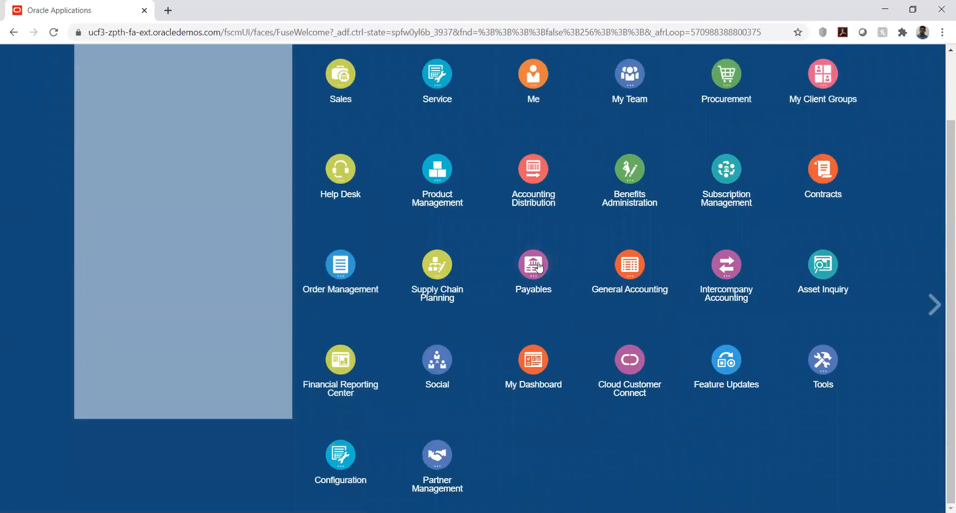
click(539, 268)
click(544, 354)
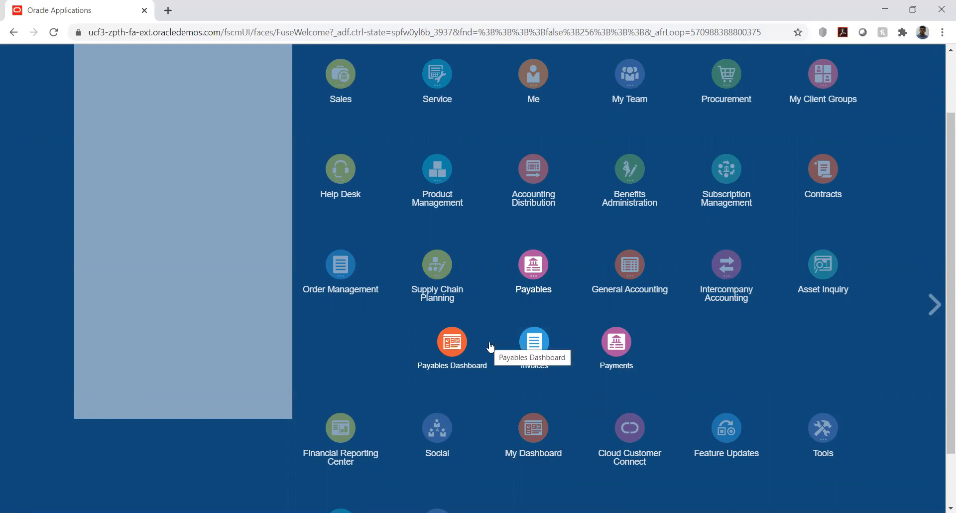
click(511, 362)
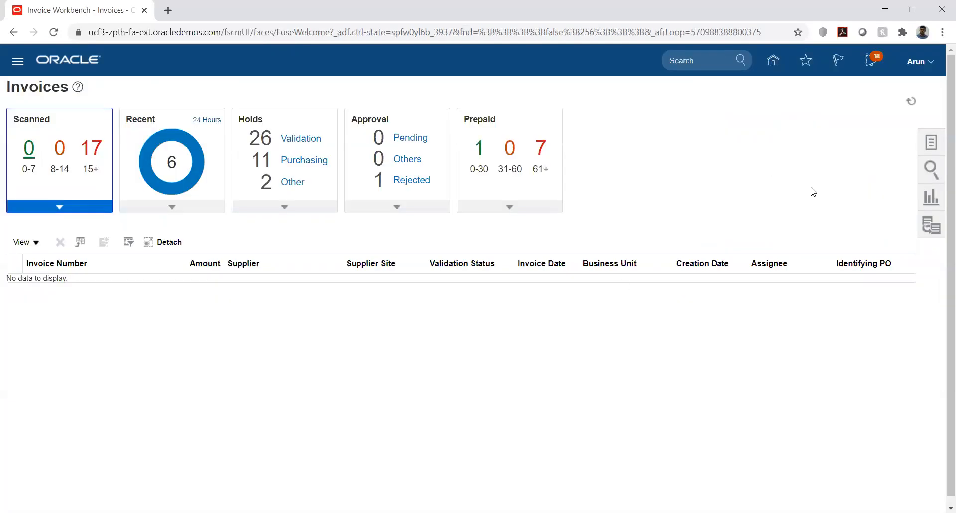
click(932, 142)
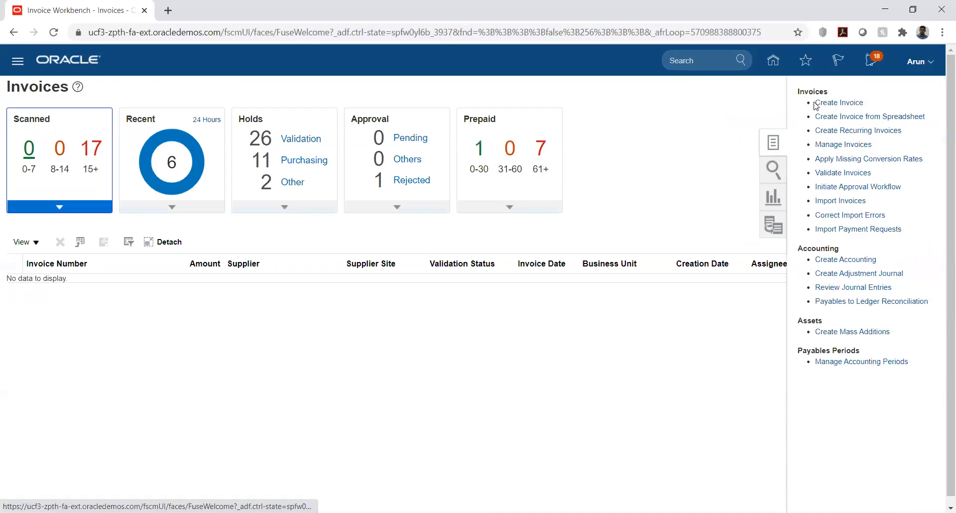
click(825, 103)
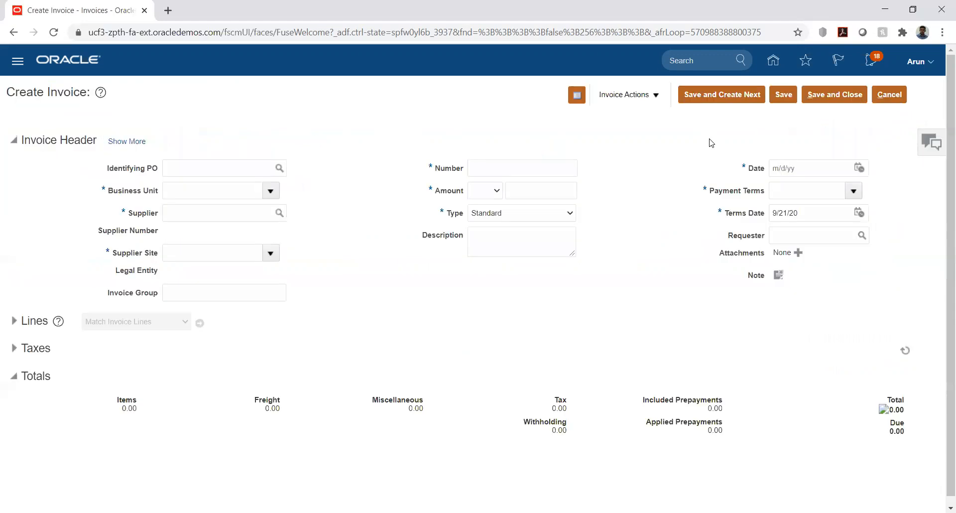
Step: Set the new invoice's business unit to KK_Business Unit
click(190, 194)
text(kk)
key(Tab)
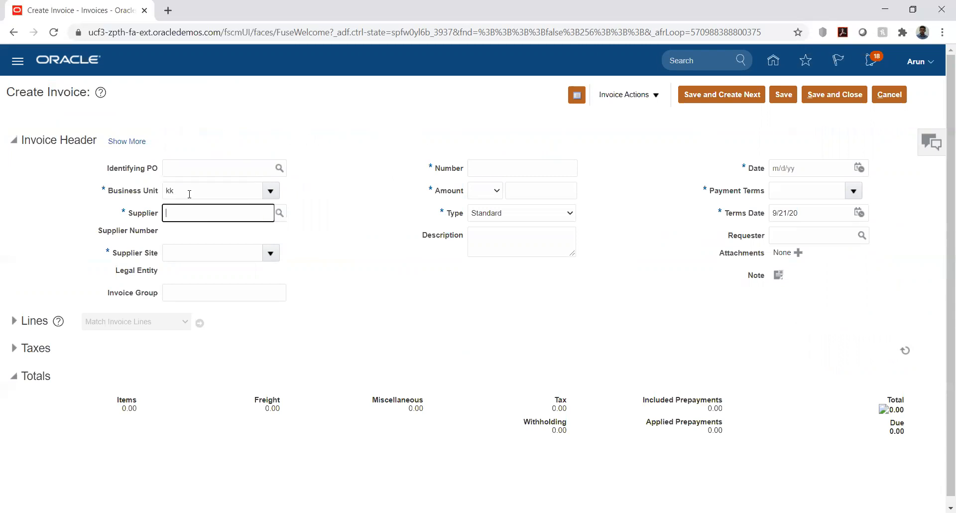
Step: Search the suppliers for "kk" and choose KK_Supplier as the invoice's supplier
text(kk)
key(Tab)
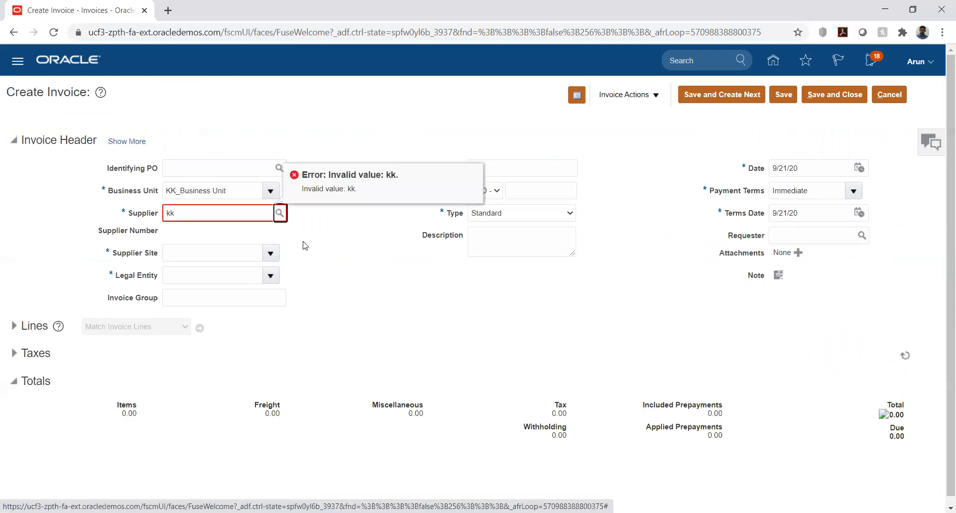
click(281, 213)
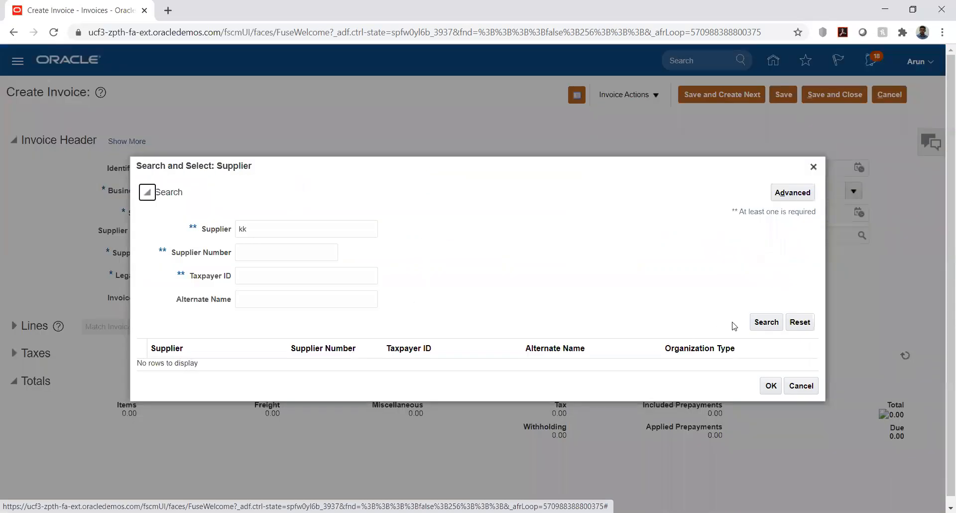
click(767, 324)
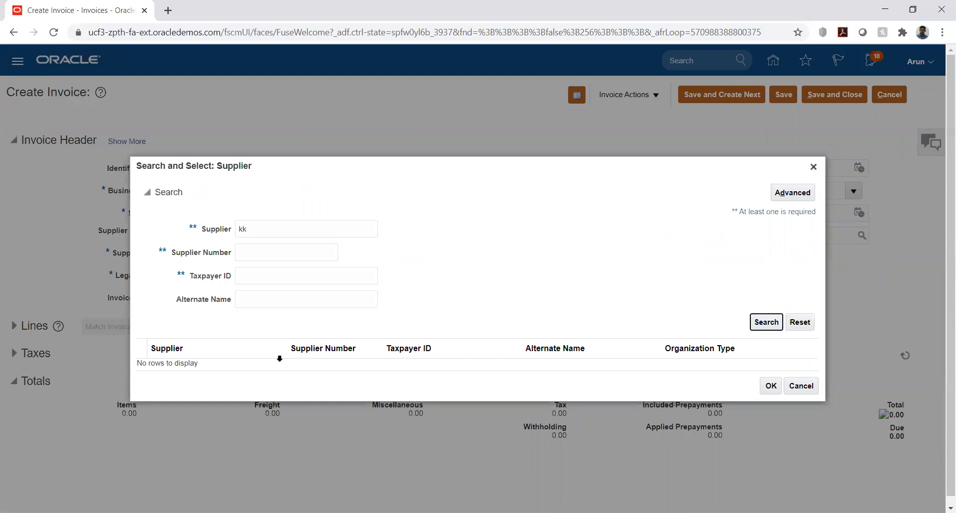
click(204, 365)
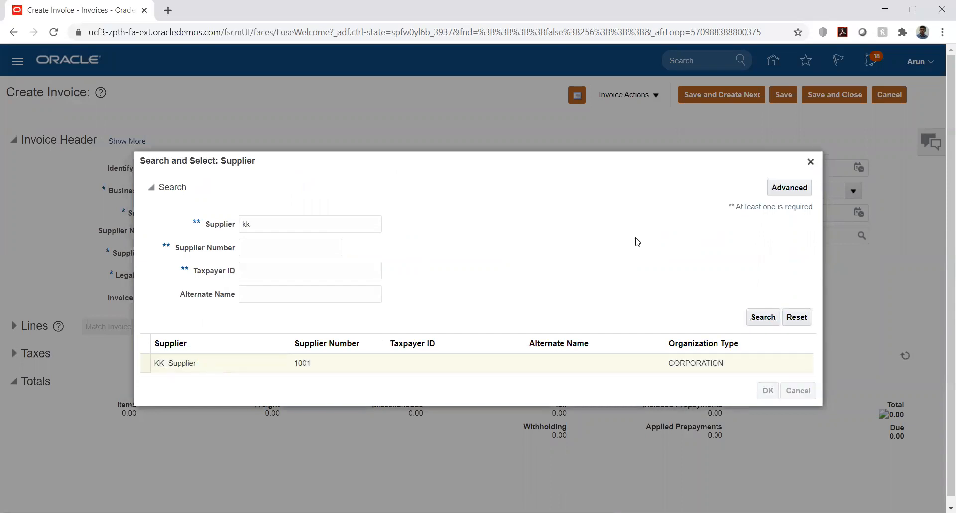
click(242, 365)
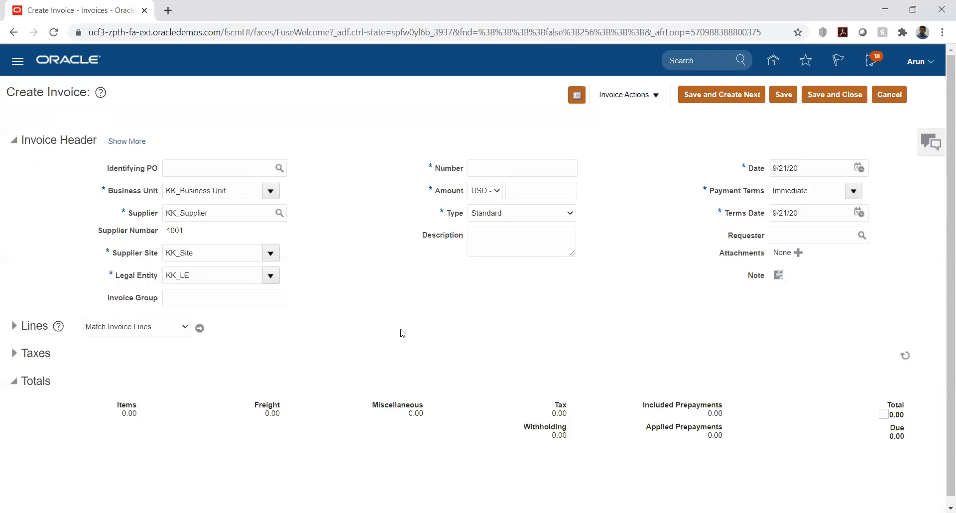
Step: Set the invoice number to Test12 and the invoice amount to 25,000 USD
click(555, 170)
text(Test12)
key(Tab)
key(Tab)
text(25,000)
key(Tab)
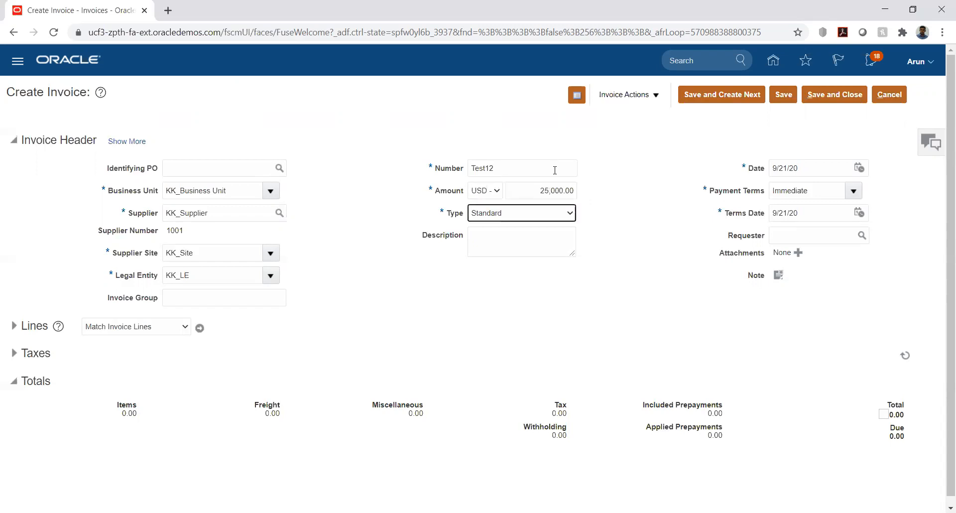
click(547, 297)
Step: Expand the invoice lines and set the amount of item line 1 to 25,000
scroll(361, 259, down, 1)
click(14, 319)
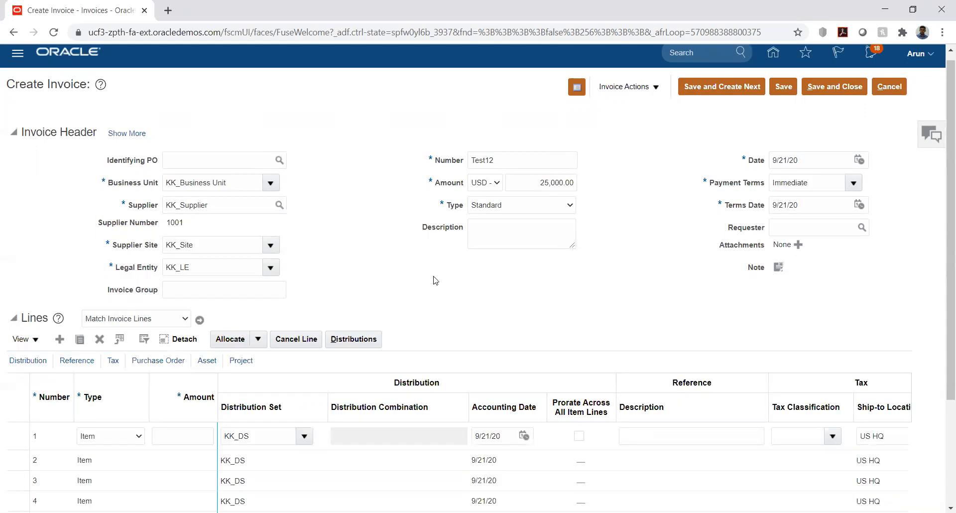
scroll(237, 325, down, 3)
click(184, 294)
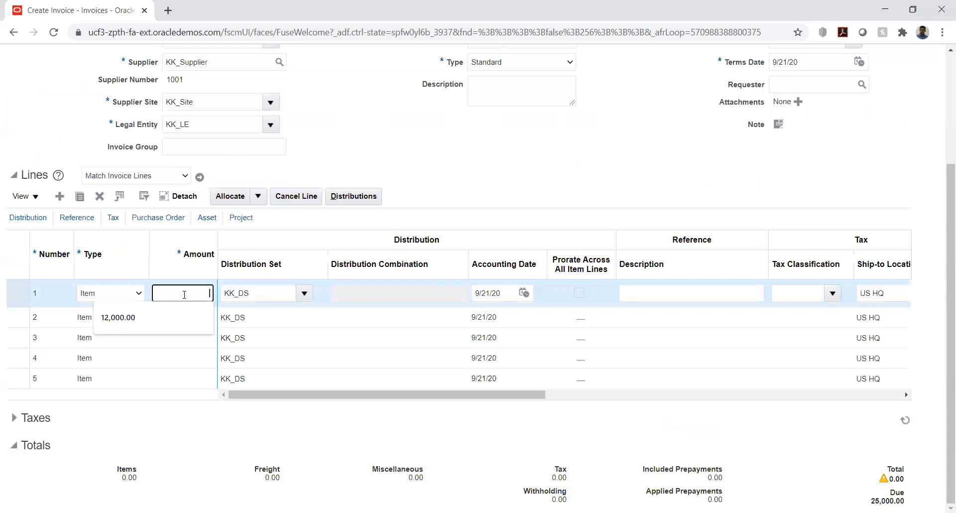
text(25000)
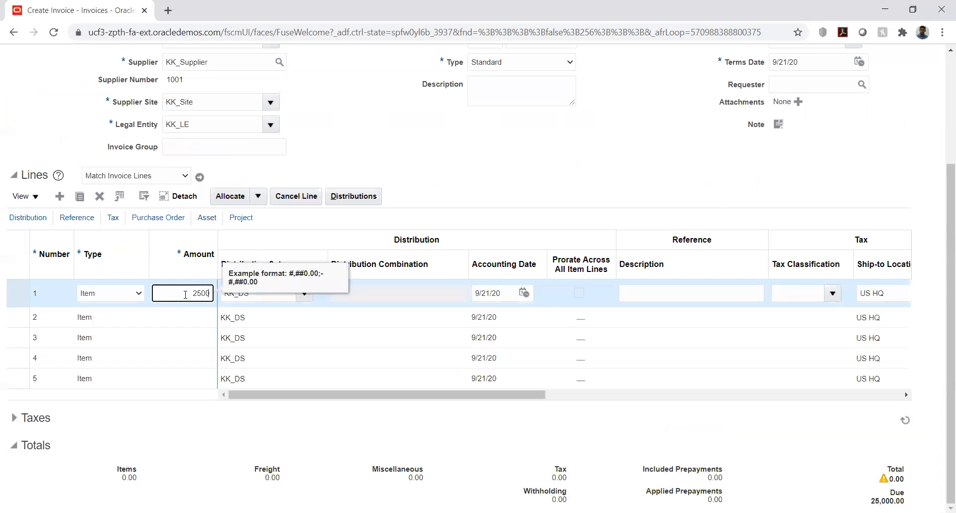
key(Tab)
click(513, 183)
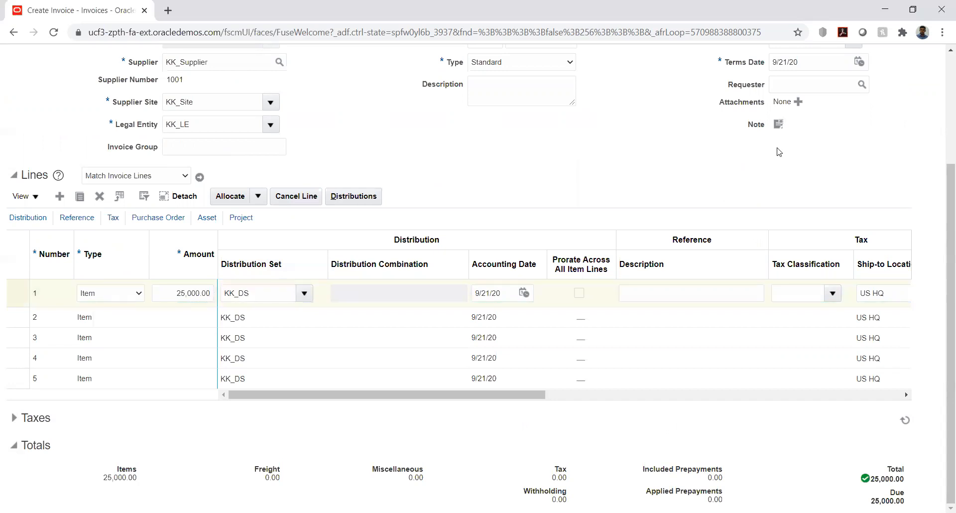
Step: Calculate the tax for invoice Test12
scroll(779, 152, up, 3)
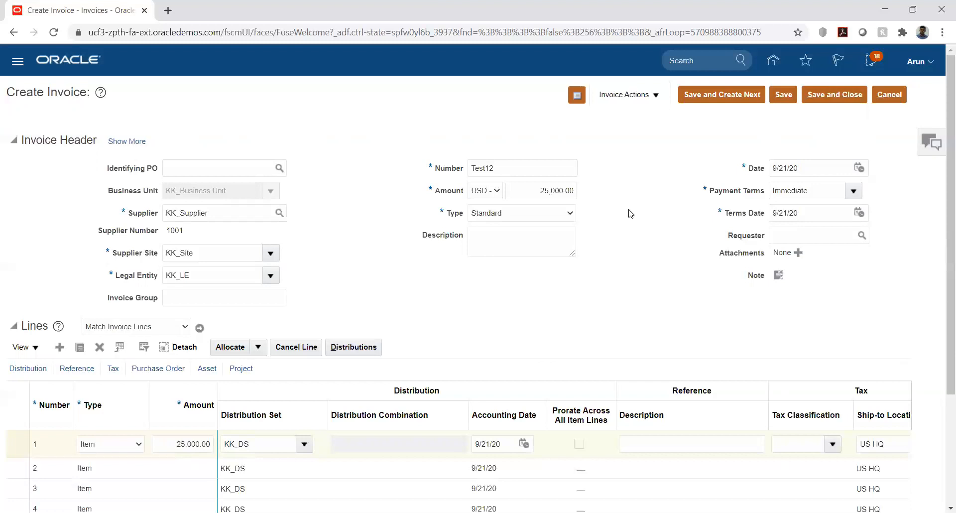
click(657, 96)
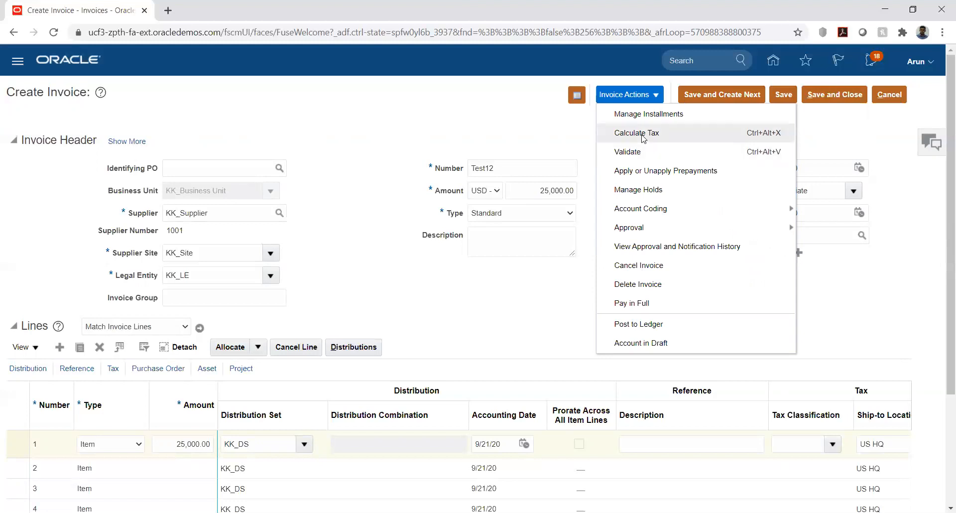
click(642, 136)
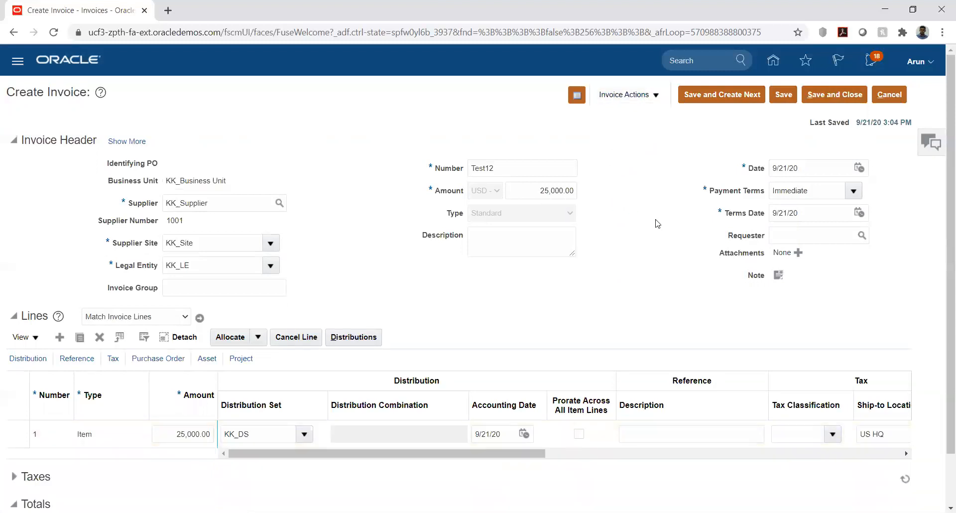
Step: Expand the invoice's taxes and examine the transaction tax line, its rate and regime, and compare the invoice totals with the header amount
scroll(658, 224, down, 2)
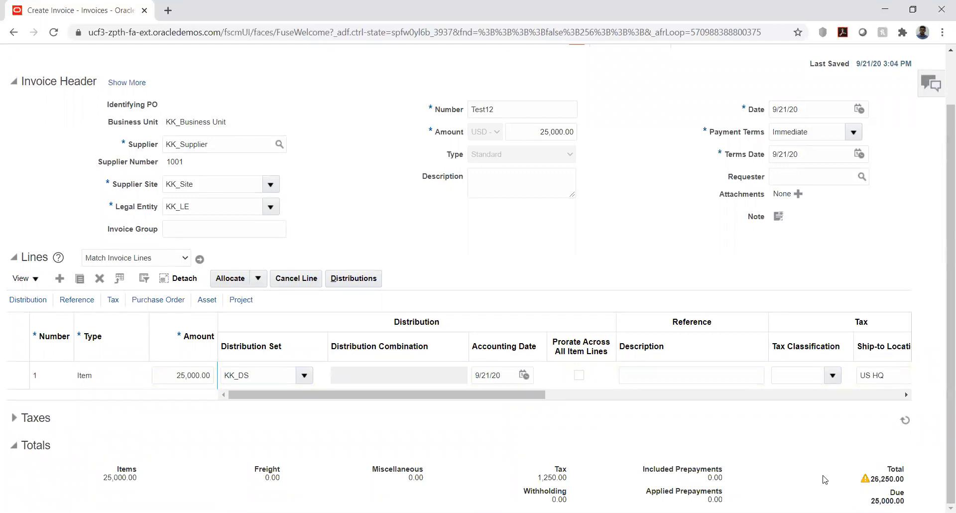
click(14, 419)
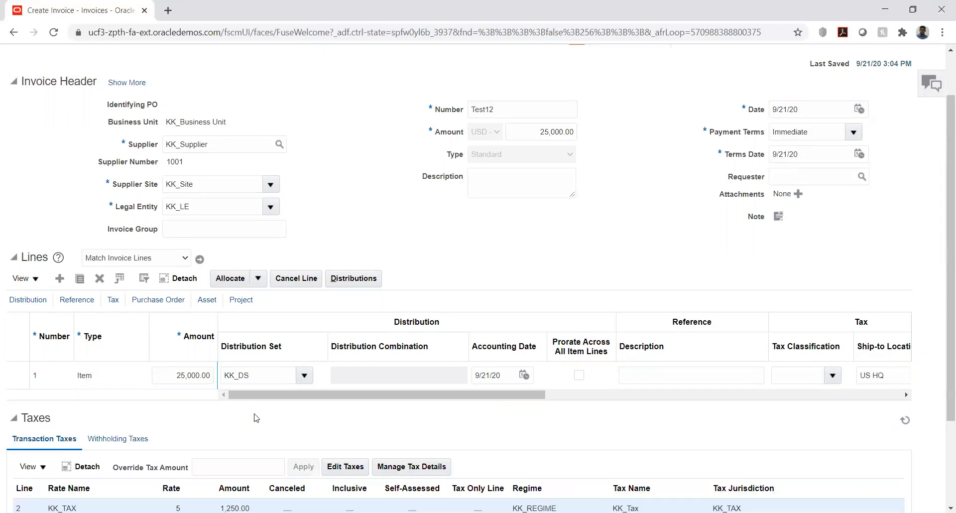
scroll(256, 418, down, 3)
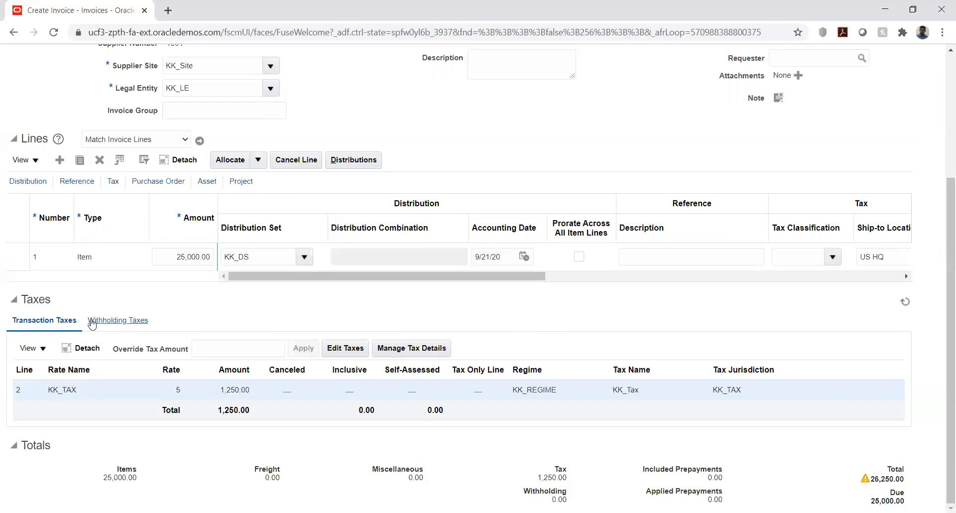
click(113, 327)
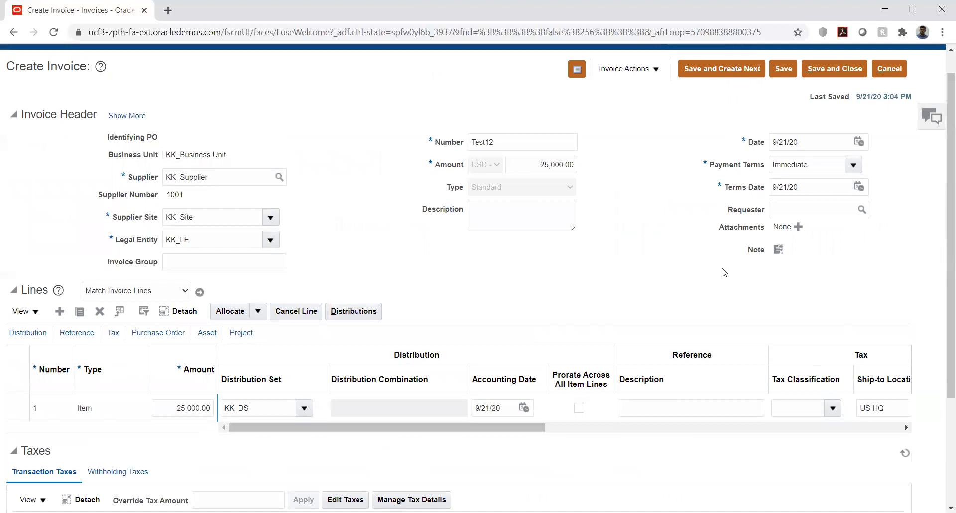
scroll(726, 274, down, 3)
scroll(730, 311, up, 4)
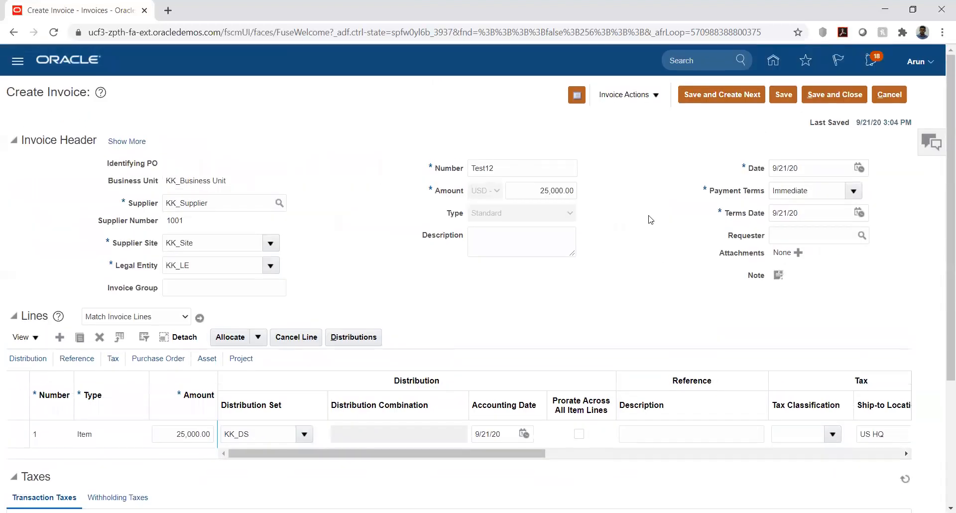
scroll(634, 320, down, 4)
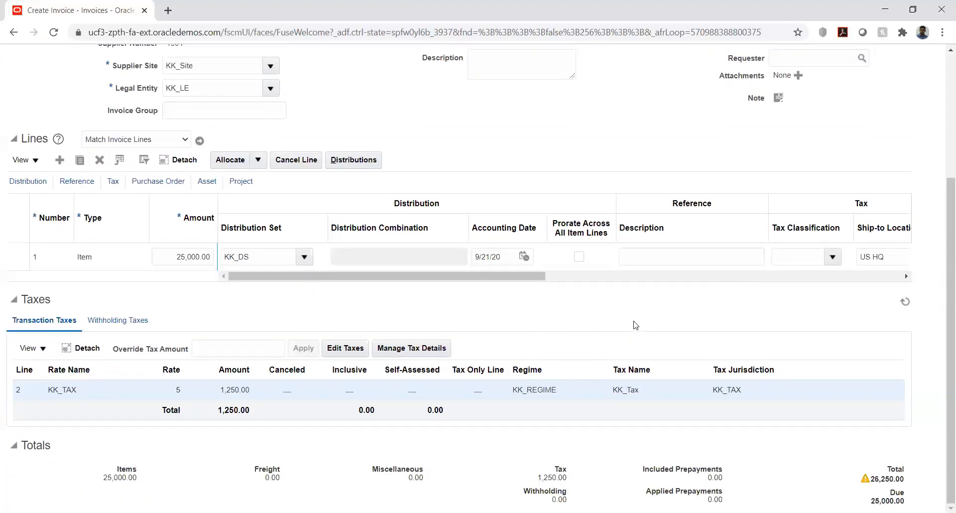
scroll(467, 280, up, 1)
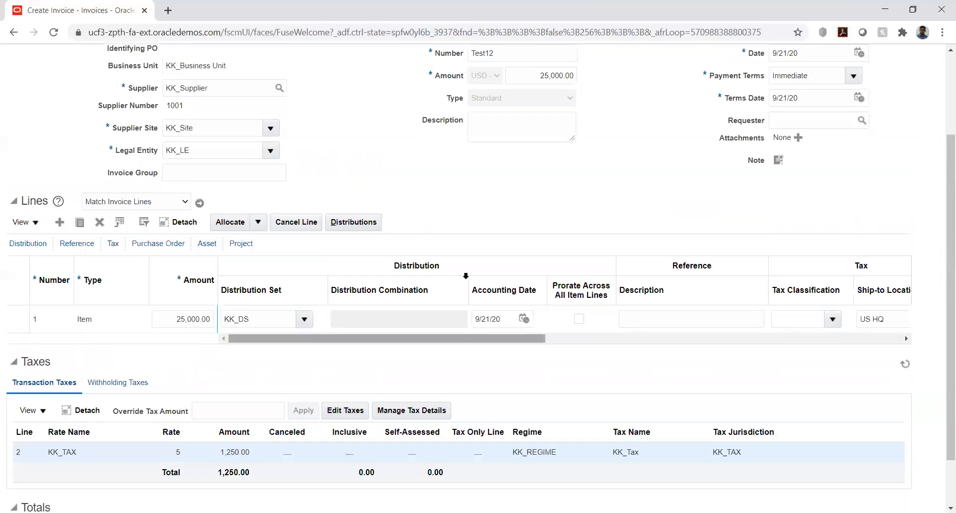
scroll(466, 275, up, 2)
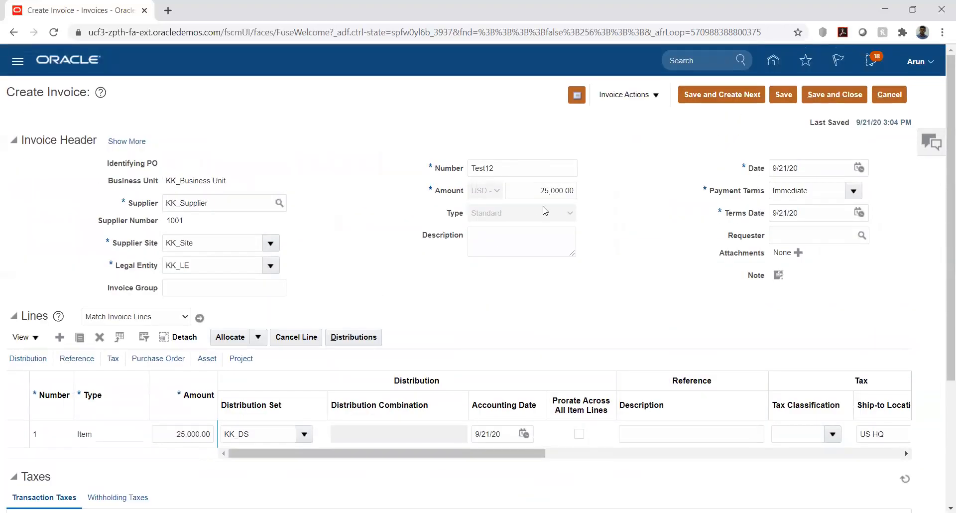